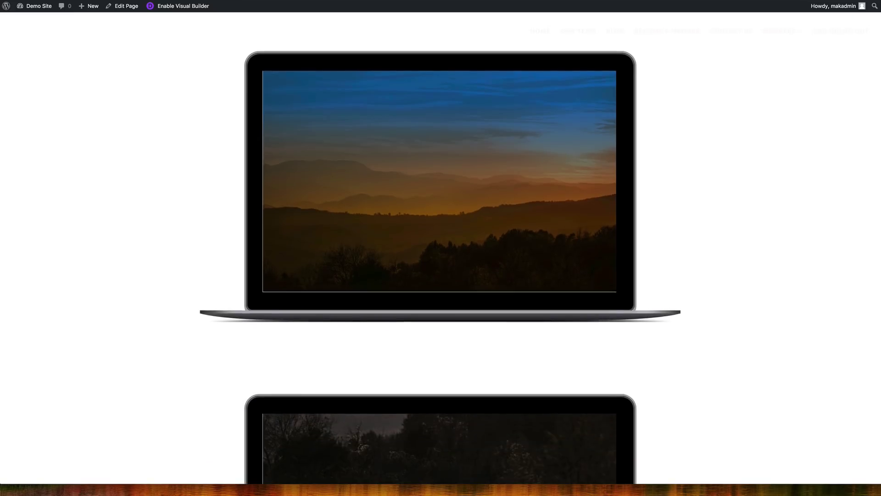
- Look through the laptop mockup examples on the demo page and in the blog post about adding images and videos to screen mockups
scroll(440, 248, down, 9)
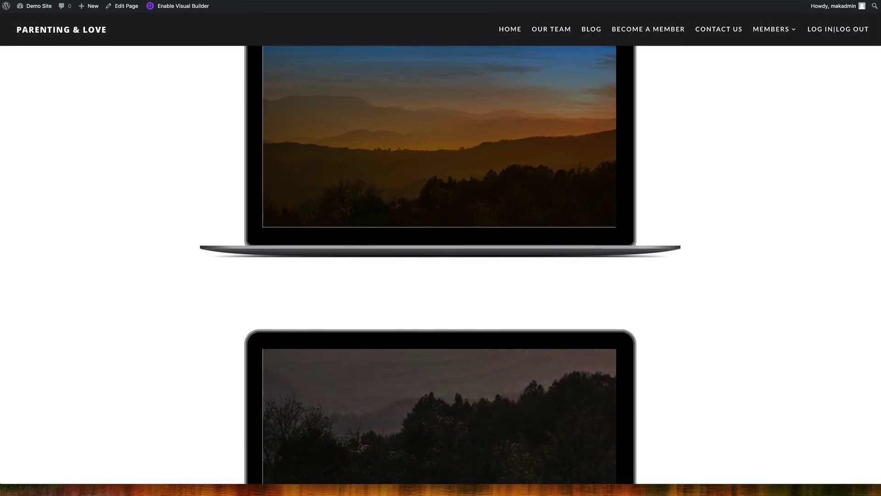
scroll(876, 156, down, 5)
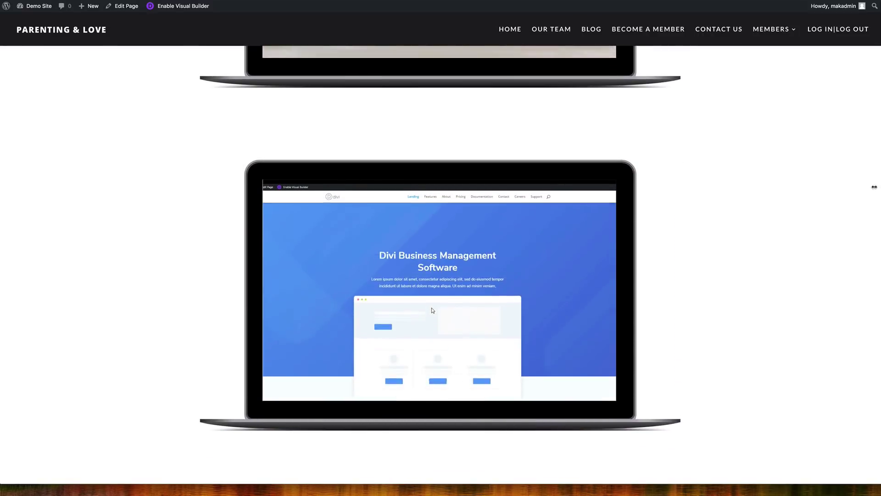
scroll(872, 207, down, 7)
scroll(856, 275, down, 1)
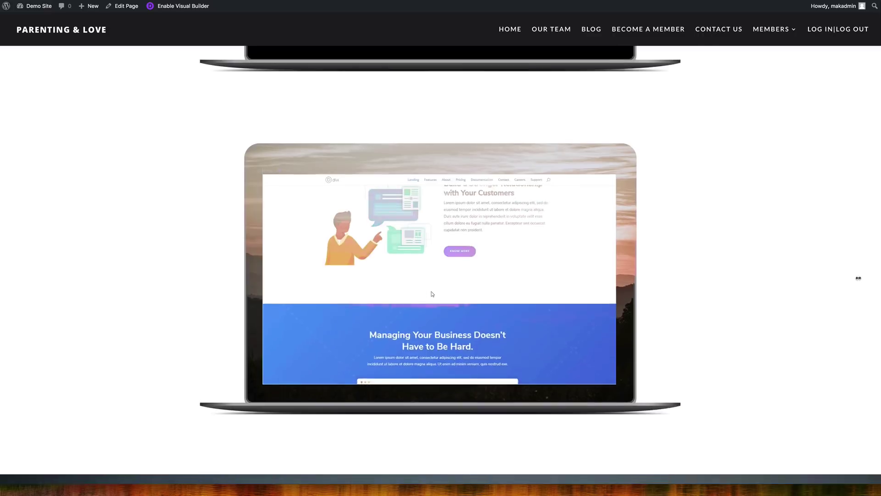
scroll(858, 289, down, 3)
scroll(857, 320, down, 6)
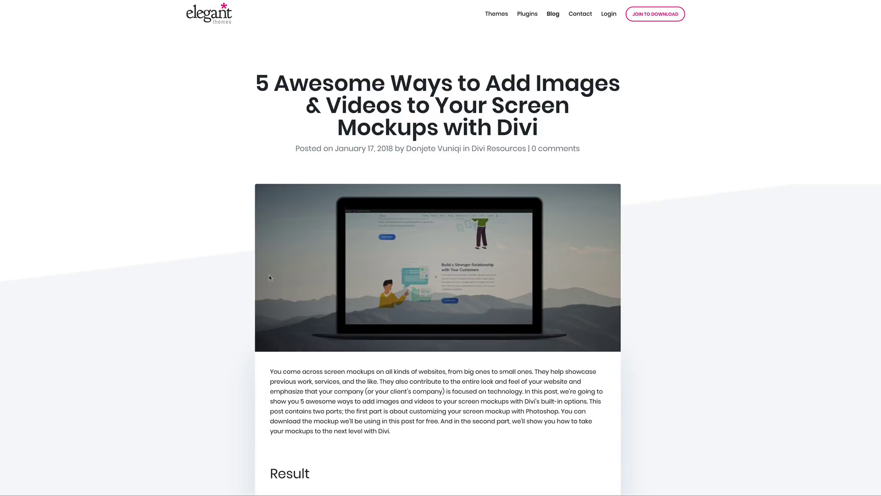
scroll(219, 304, down, 10)
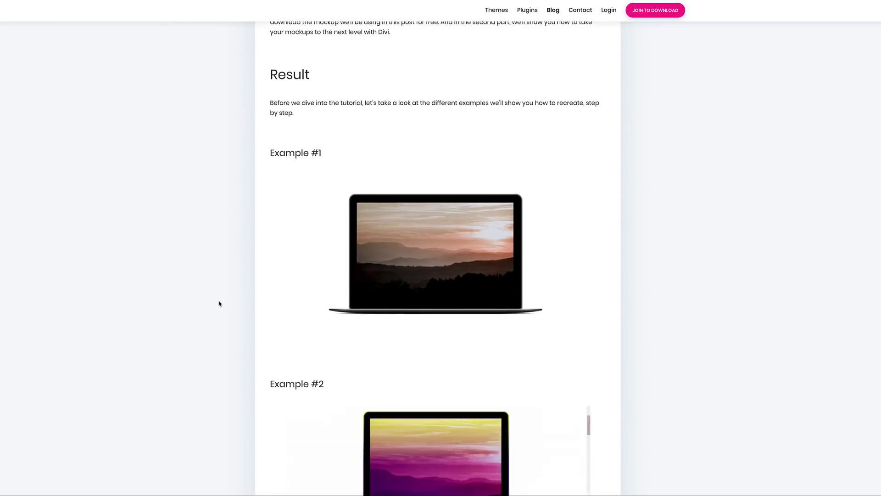
scroll(220, 303, down, 15)
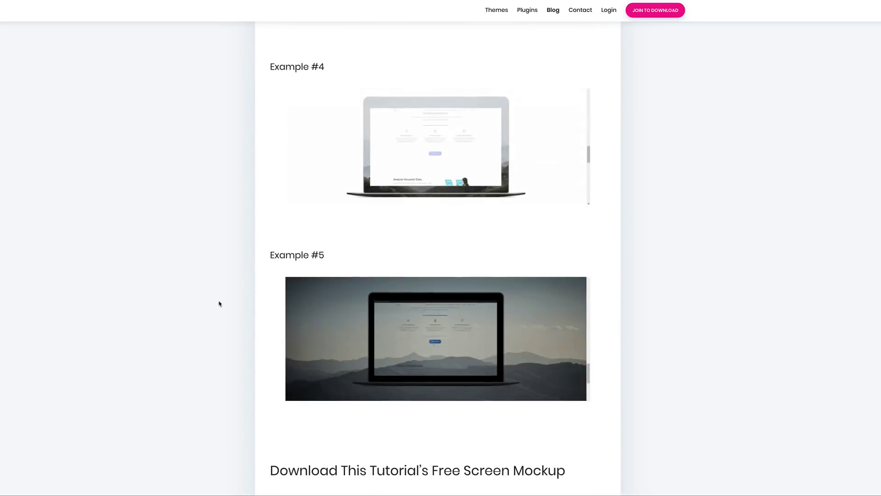
scroll(219, 304, down, 2)
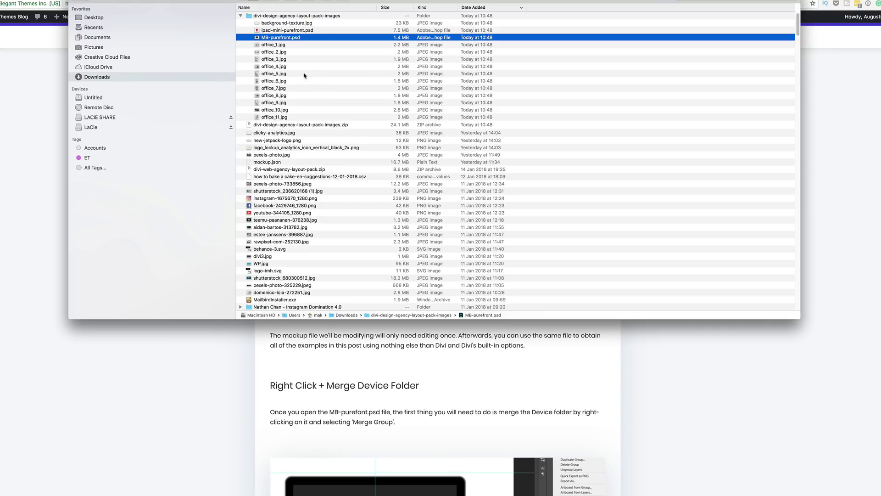
- Open MB-purefront.psd from the divi-design-agency-layout-pack-images folder in Downloads in Photoshop
click(240, 16)
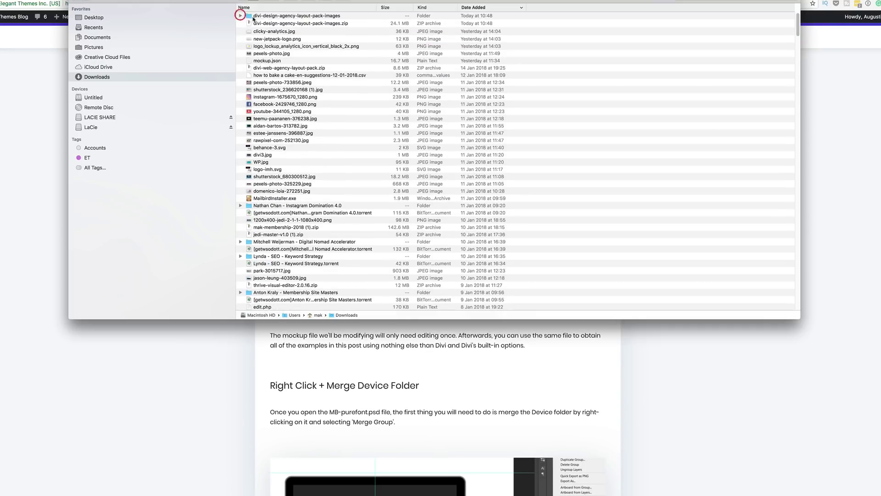
click(241, 16)
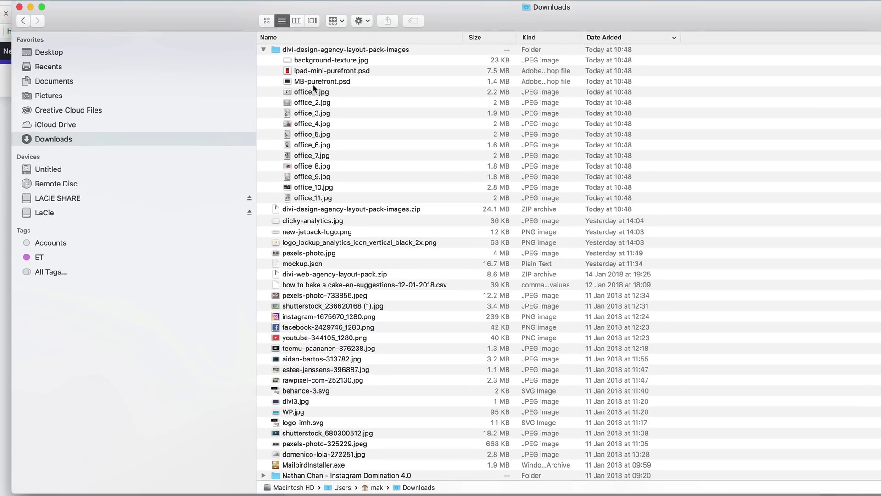
double_click(345, 83)
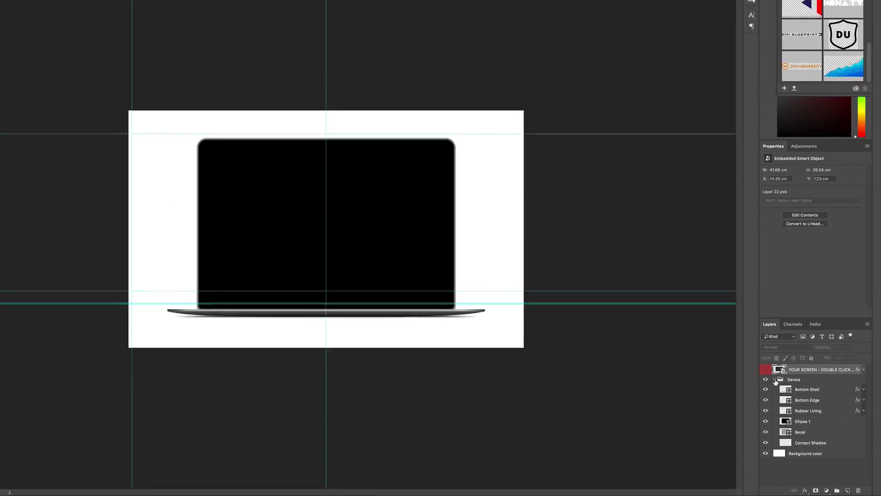
- Merge the Device group into a single layer
click(749, 359)
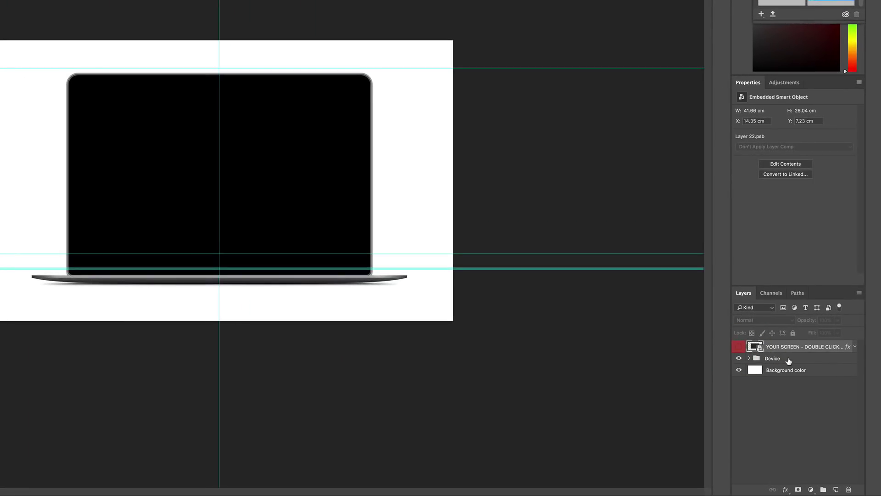
click(788, 360)
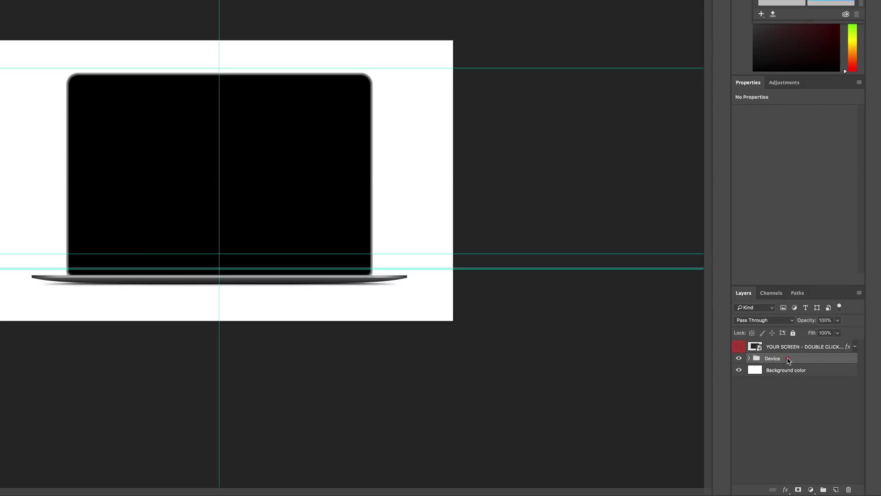
right_click(788, 360)
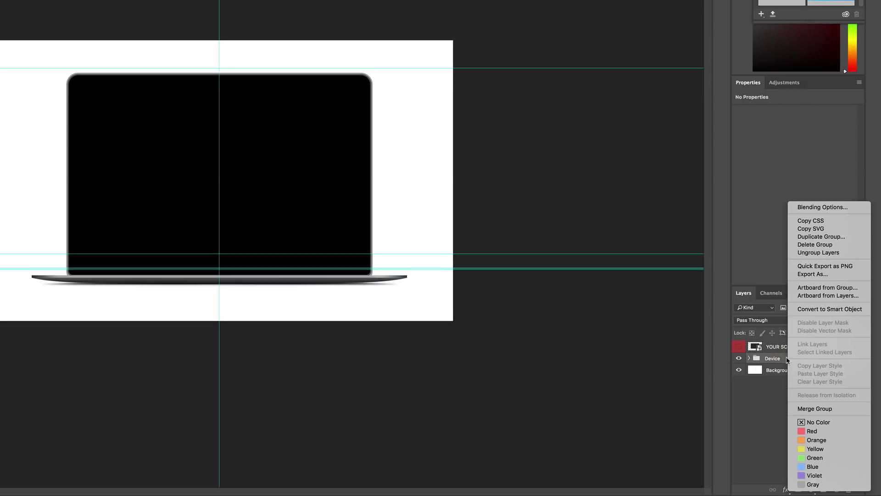
click(815, 409)
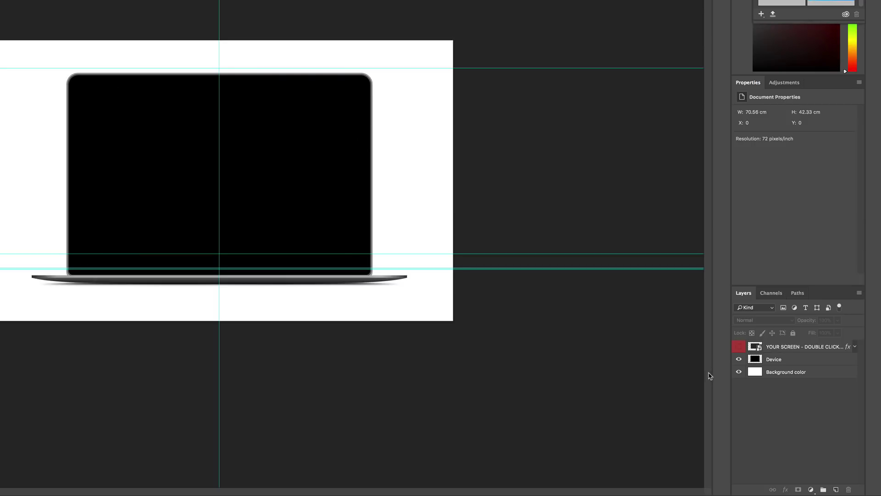
- Load the YOUR SCREEN layer's outline as a selection and add it to the Device layer as an inverted layer mask
ctrl+click(758, 349)
click(795, 361)
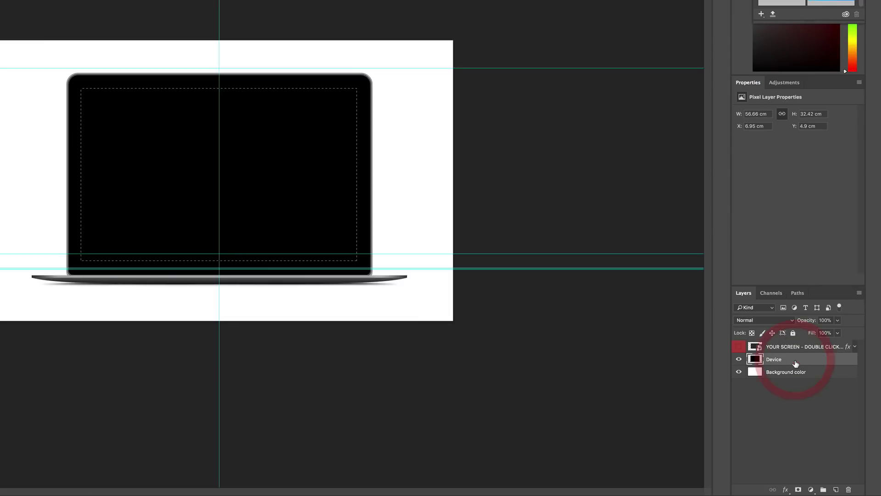
click(798, 489)
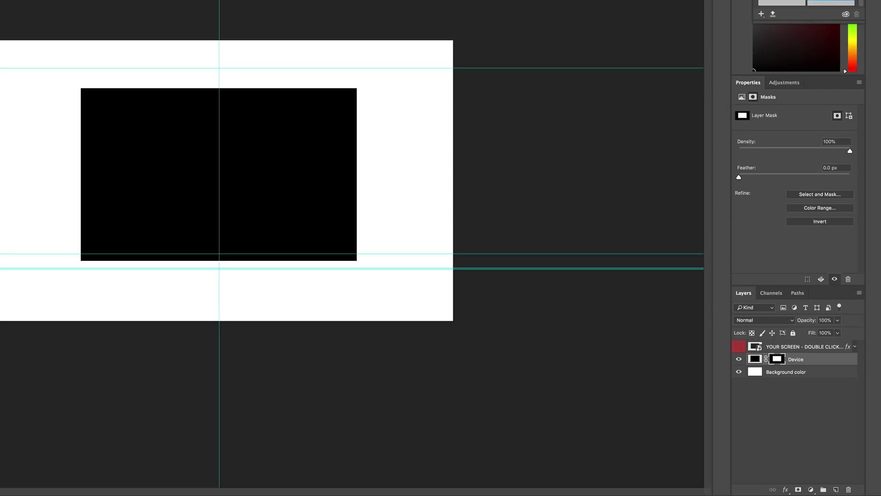
key(ctrl+i)
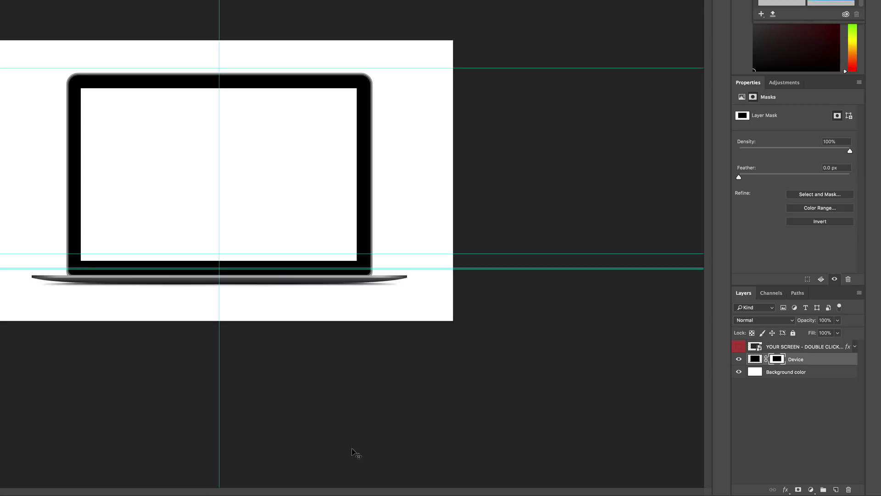
- Cut the same screen area out of the Background color layer with an inverted layer mask made from the YOUR SCREEN outline
ctrl+click(754, 347)
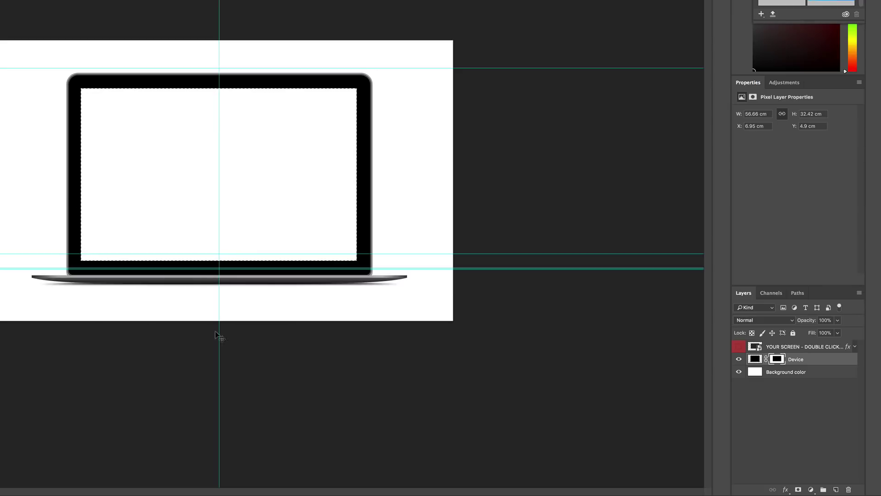
click(812, 372)
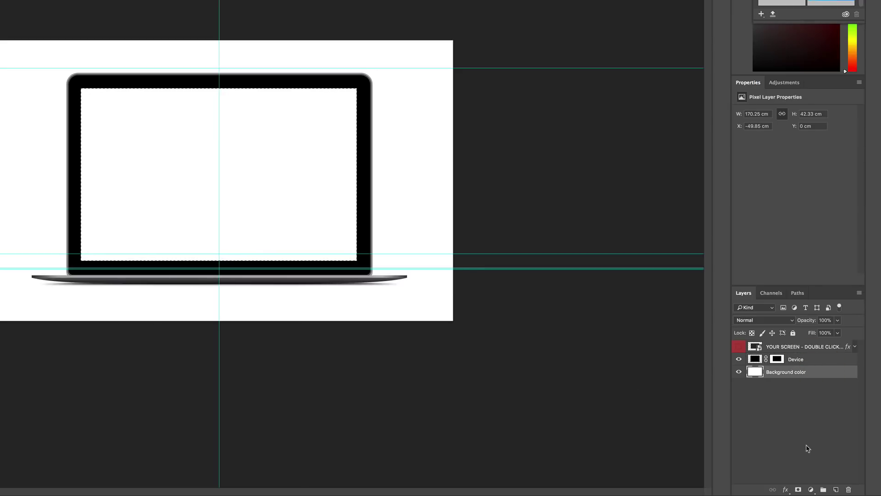
click(798, 490)
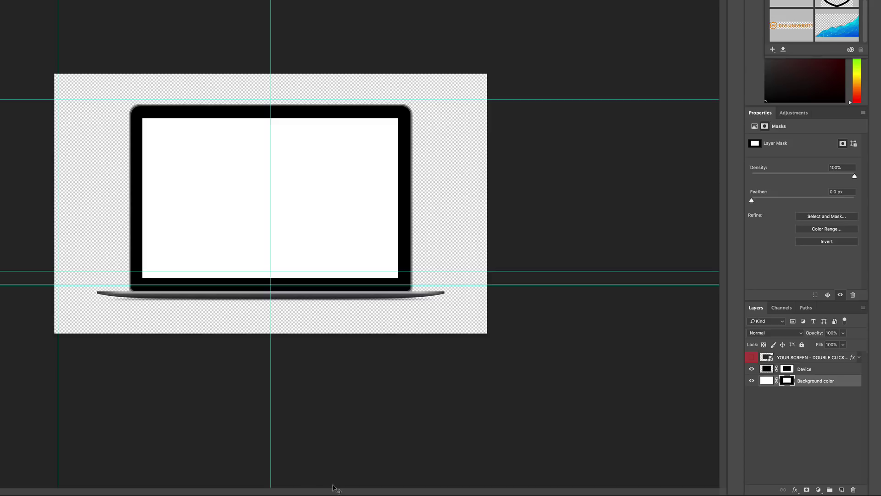
key(ctrl+i)
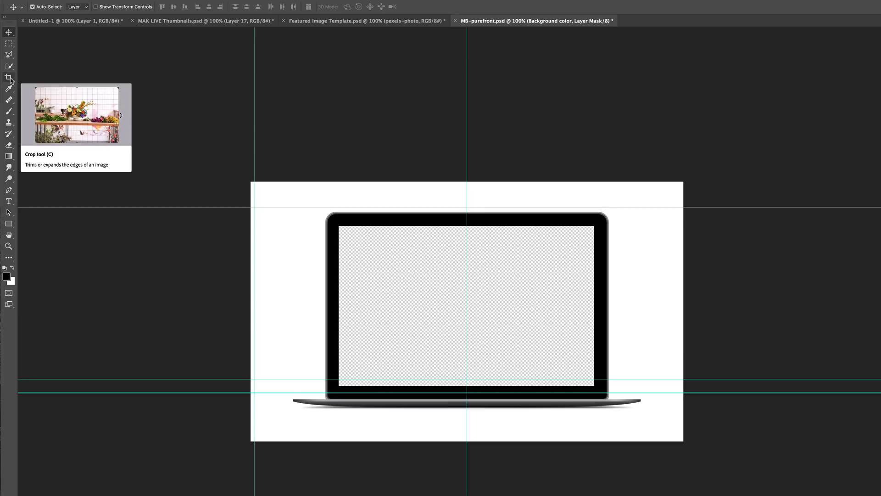
- Crop the canvas on all four sides to sit closely around the laptop, and return to the Move tool
click(9, 78)
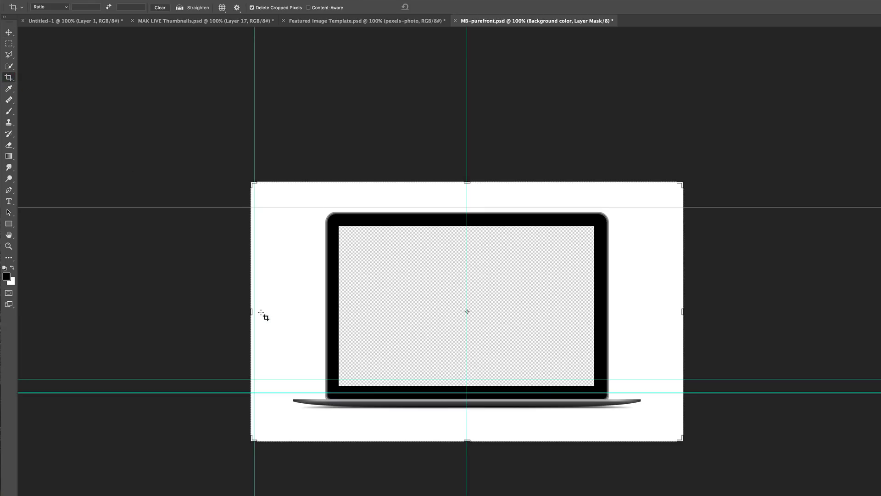
drag(251, 312, 271, 311)
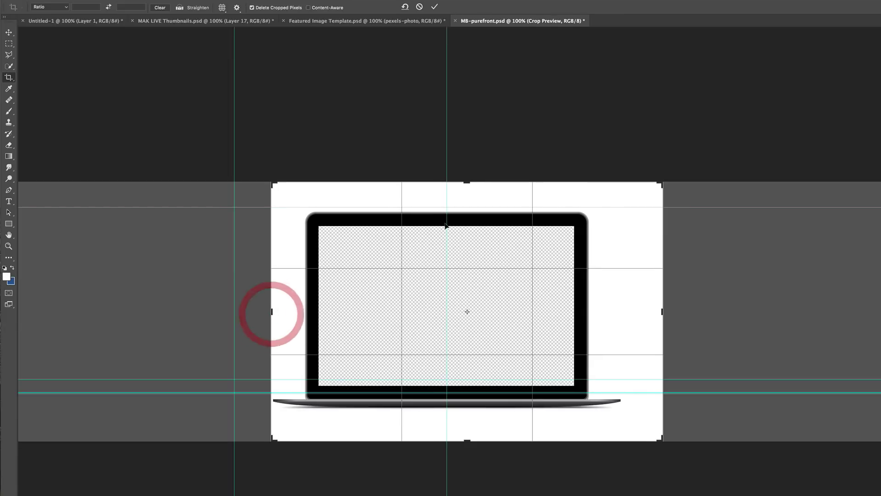
drag(467, 183, 469, 195)
drag(661, 311, 642, 319)
drag(467, 426, 473, 412)
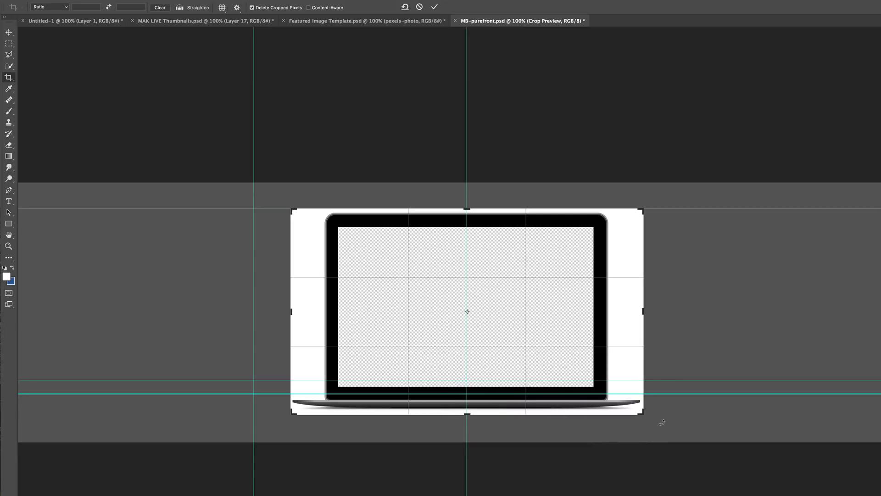
key(Return)
key(v)
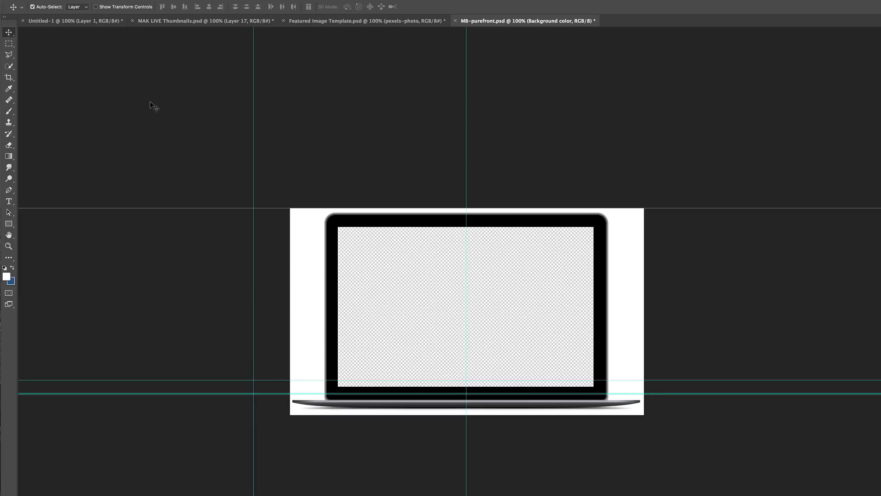
- Start a Save for Web export of the mockup, set the format to PNG-24, and check the transparent screen in the preview
key(super+alt+shift+s)
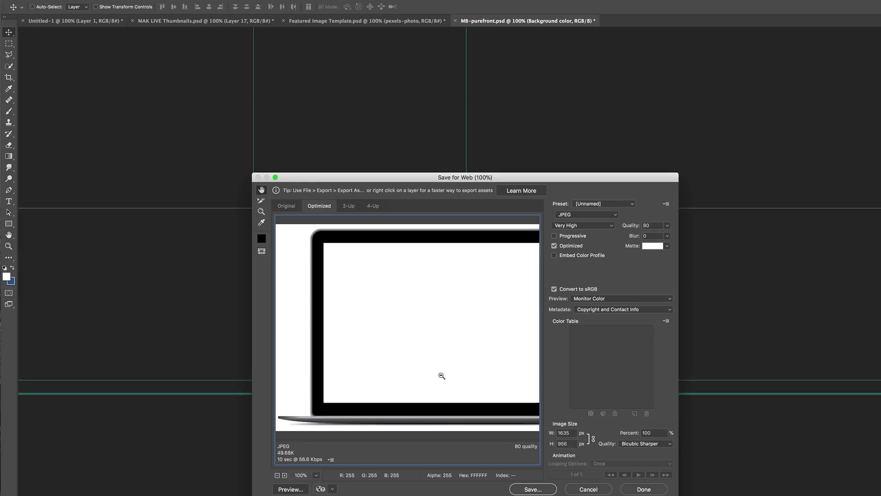
drag(546, 153, 525, 48)
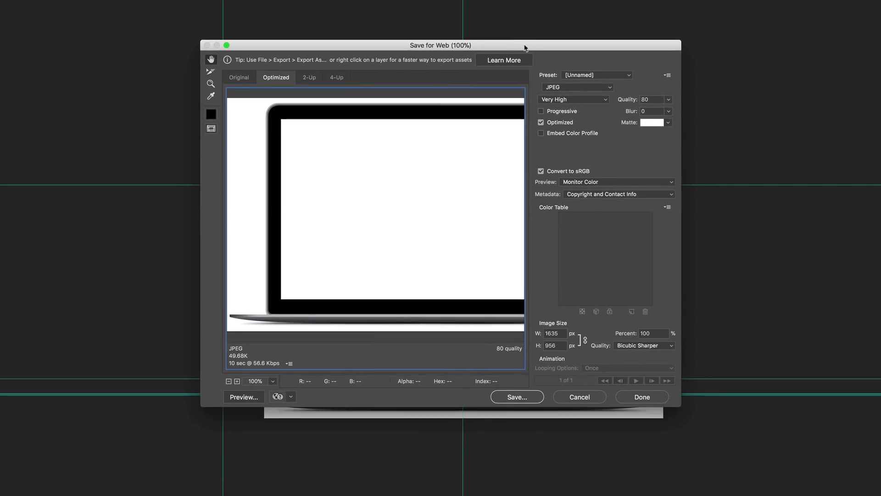
click(569, 87)
click(567, 102)
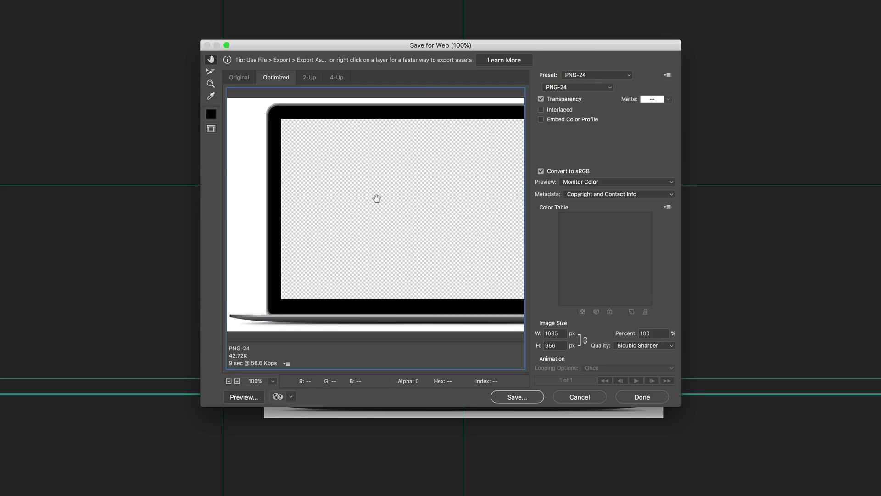
mouse_move(386, 202)
mouse_down()
mouse_move(370, 183)
mouse_move(384, 185)
mouse_up()
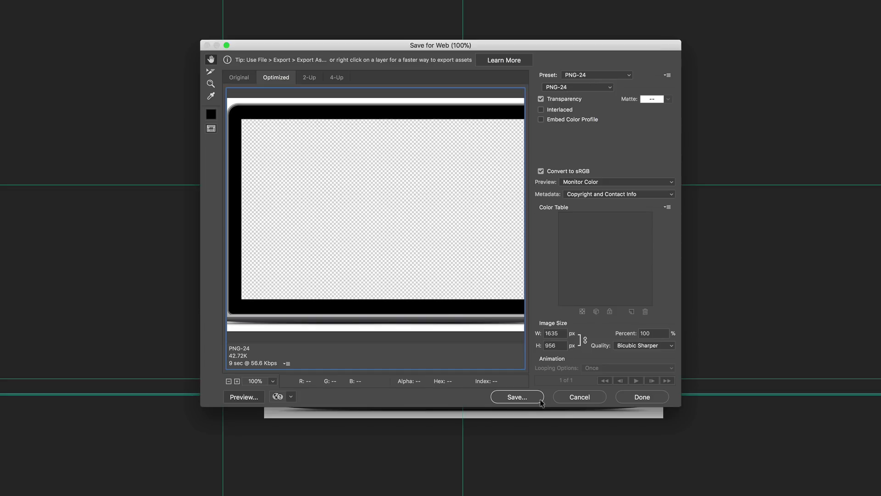
- Save the exported image as MB-purefront.png in the Downloads folder
click(520, 397)
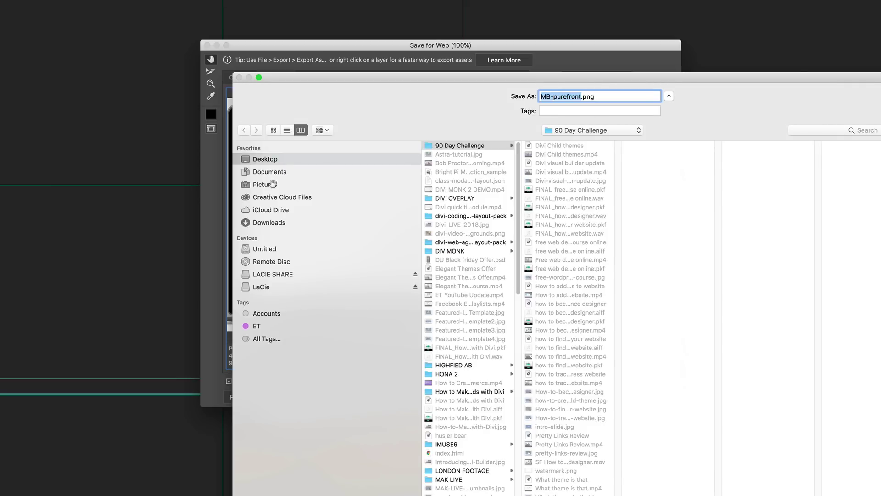
click(278, 224)
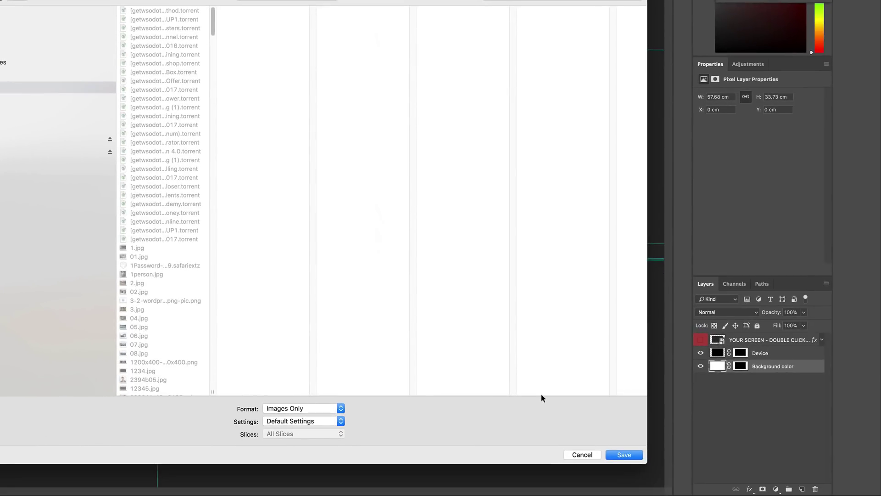
click(625, 456)
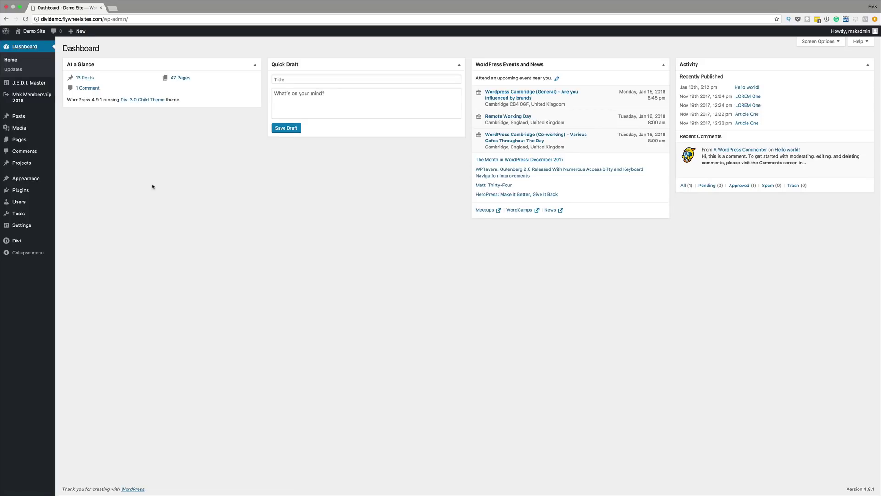
- Switch to the WordPress dashboard, add a new page titled "Design", and enable the Divi Builder for it
mouse_move(26, 144)
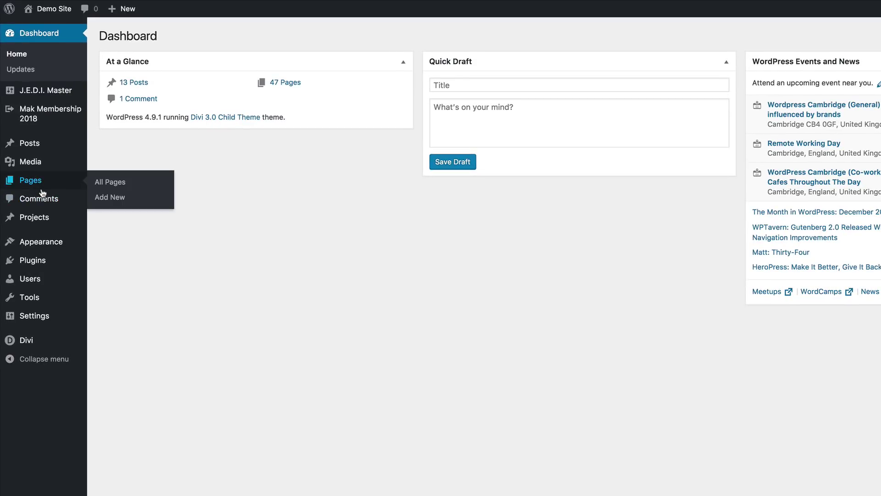
click(106, 199)
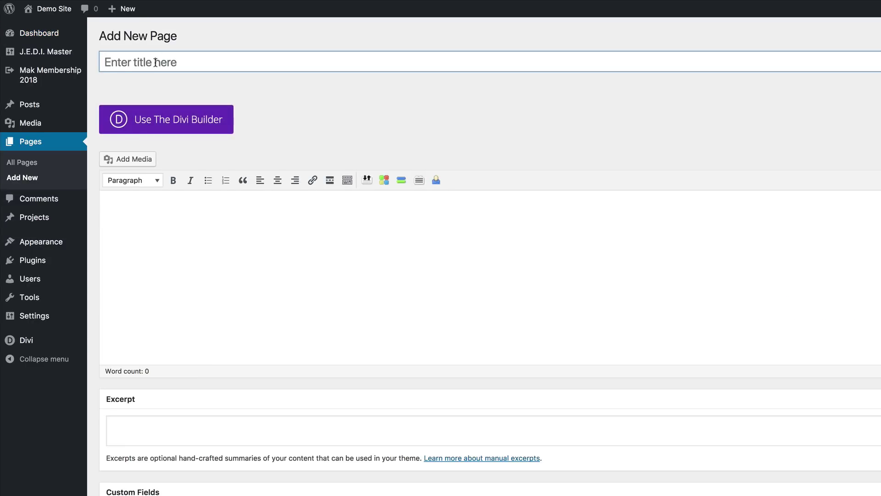
text(Design)
click(174, 121)
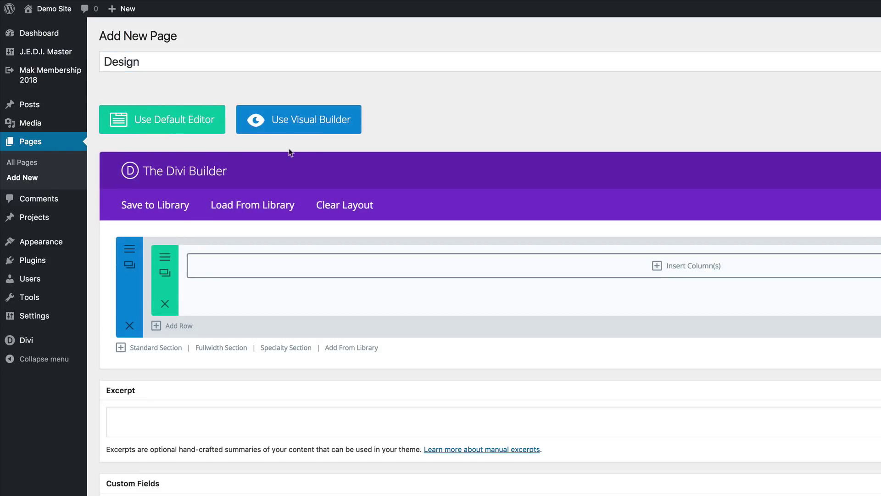
- Open the page in the Visual Builder and insert a single-column row, dismissing the module chooser
click(315, 120)
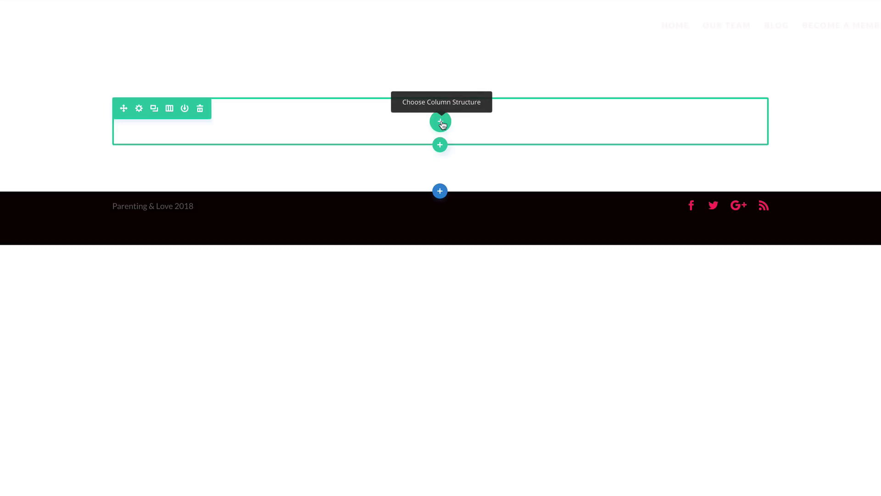
click(442, 123)
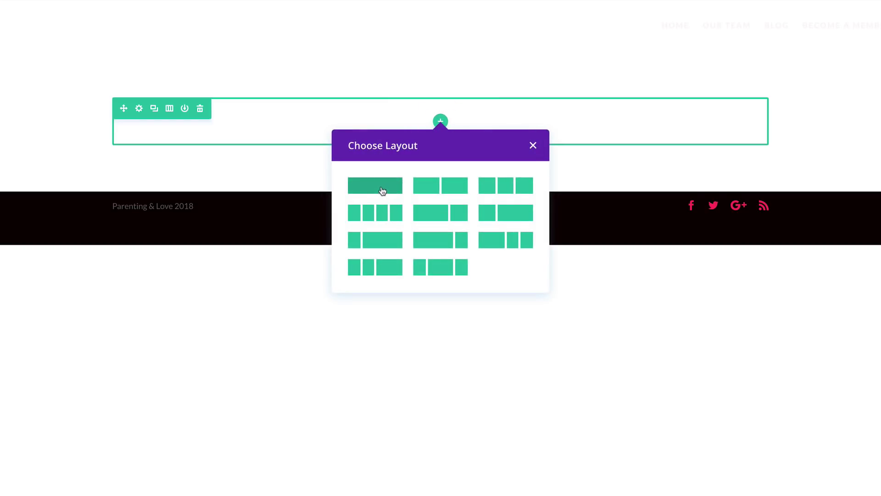
click(380, 186)
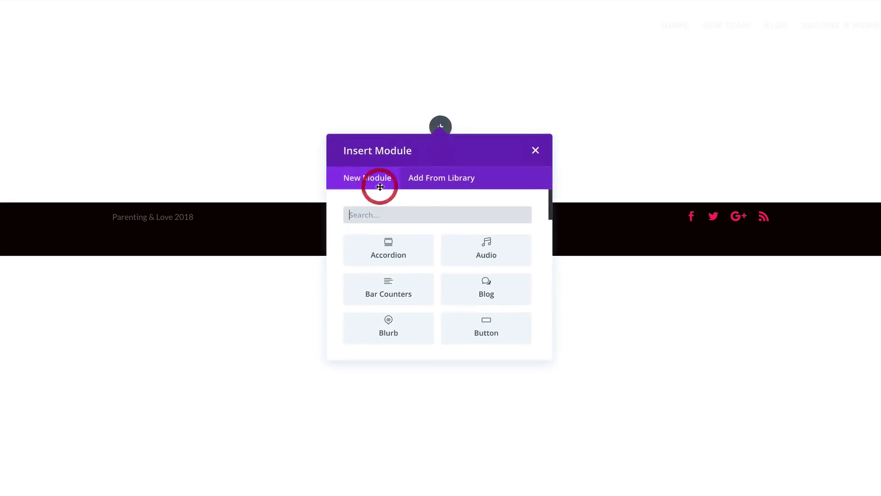
click(531, 146)
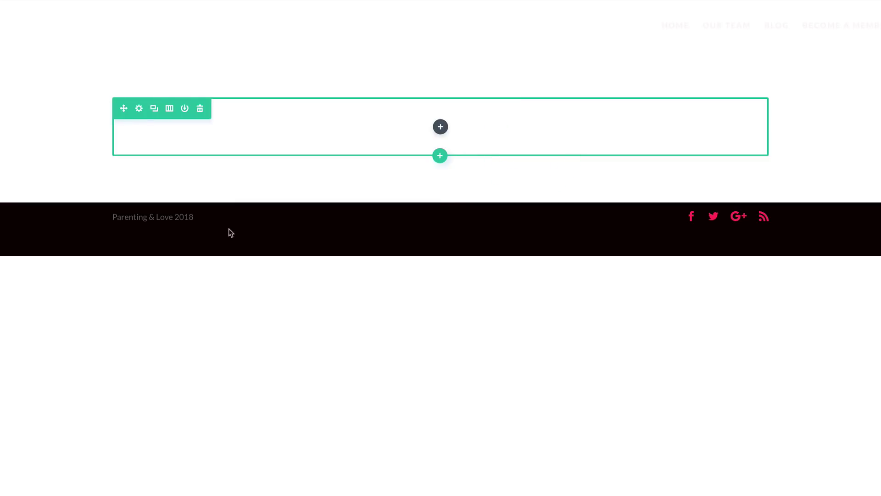
- Open the new row's settings and set its background color to white
click(139, 109)
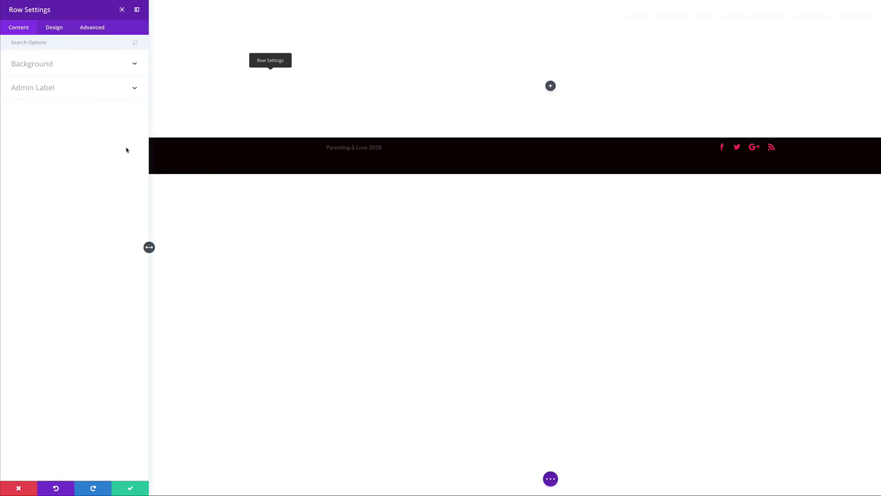
click(45, 65)
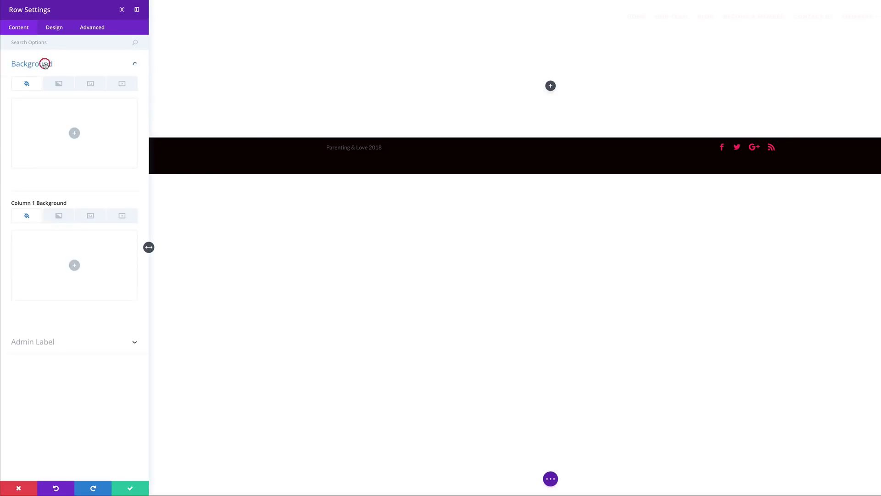
click(75, 134)
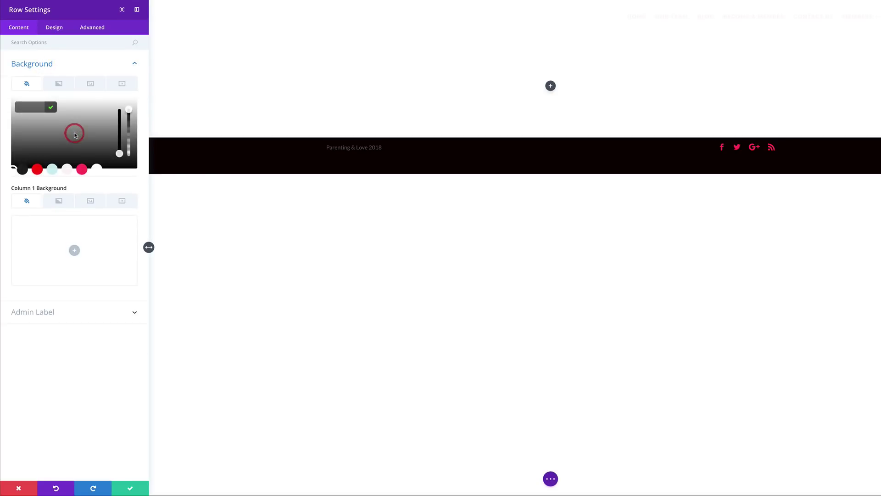
click(97, 170)
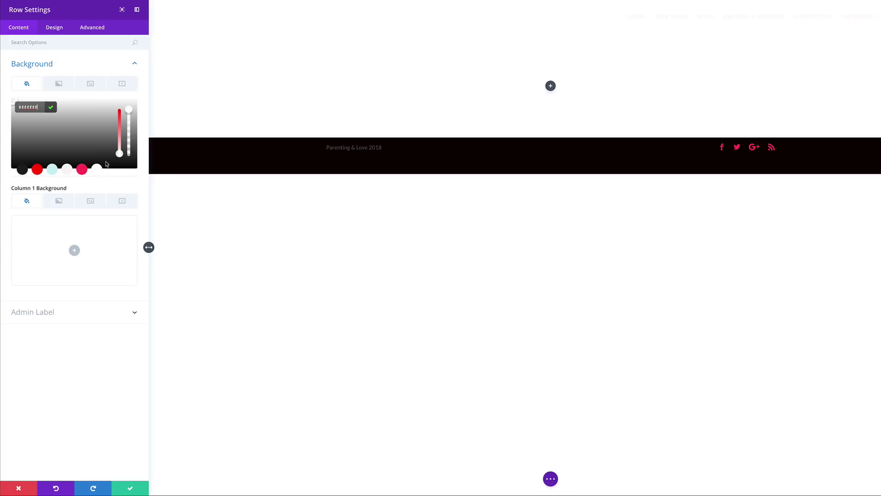
- Set the row's custom desktop padding to 0px top, 200px right, 0px bottom and 200px left
click(52, 43)
text(Padd)
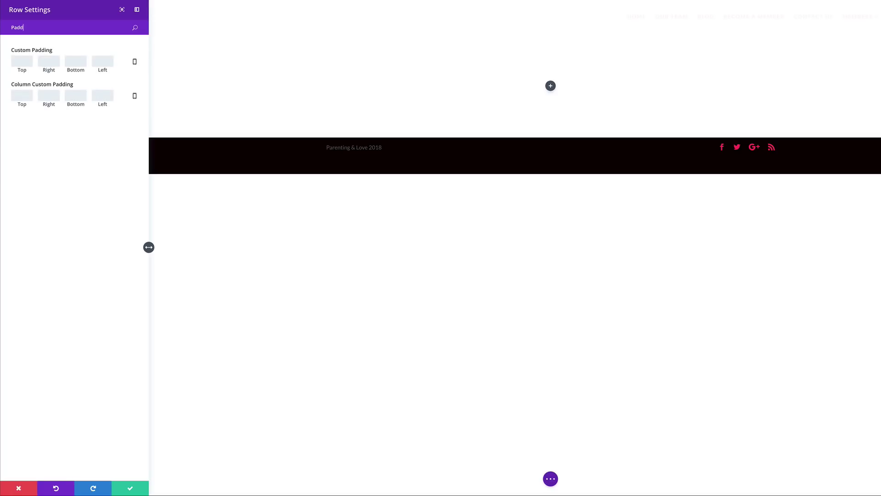
click(29, 65)
text(0)
click(53, 62)
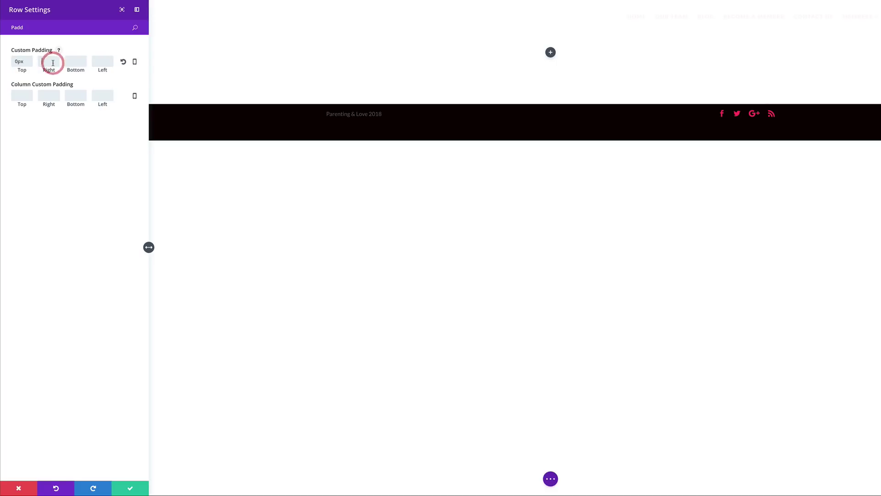
text(200)
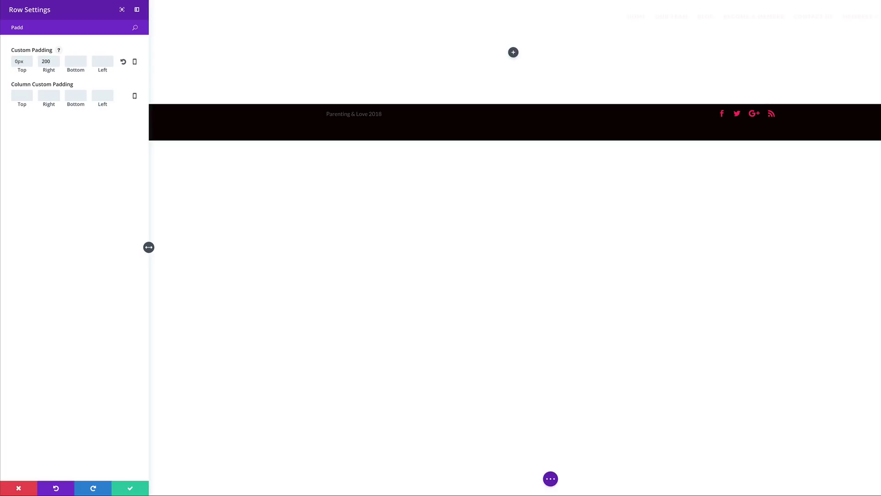
click(78, 61)
text(0)
click(108, 61)
text(200)
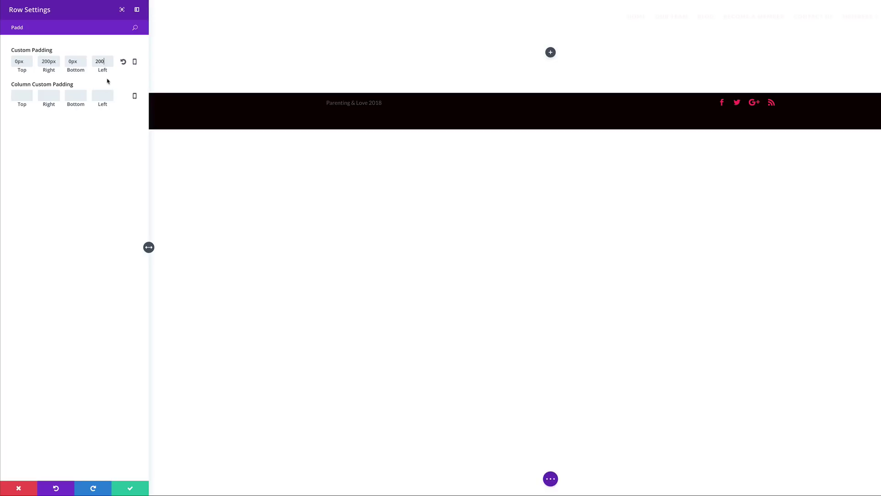
- Enable responsive values for the row's custom padding and set the tablet padding to 20px right and left
click(134, 62)
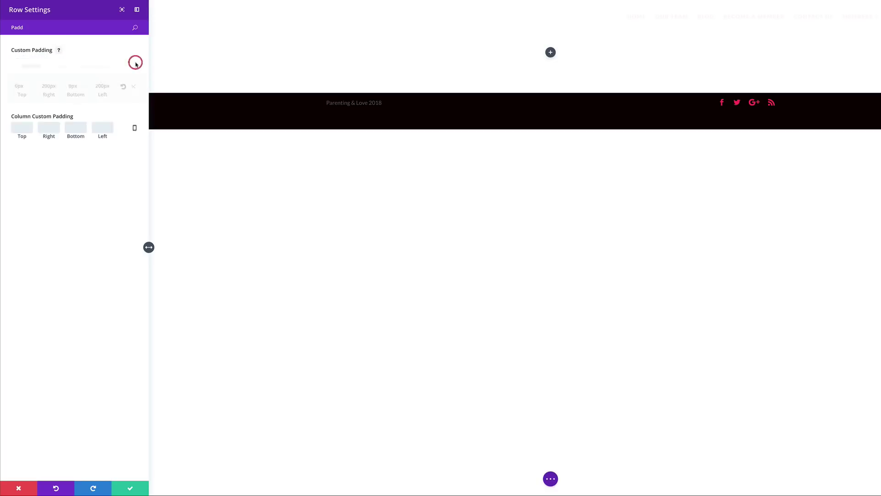
click(60, 66)
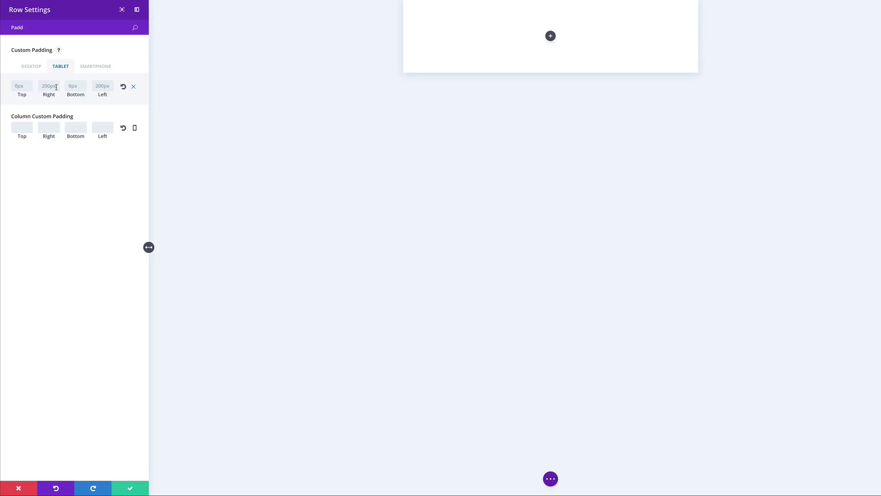
text(20)
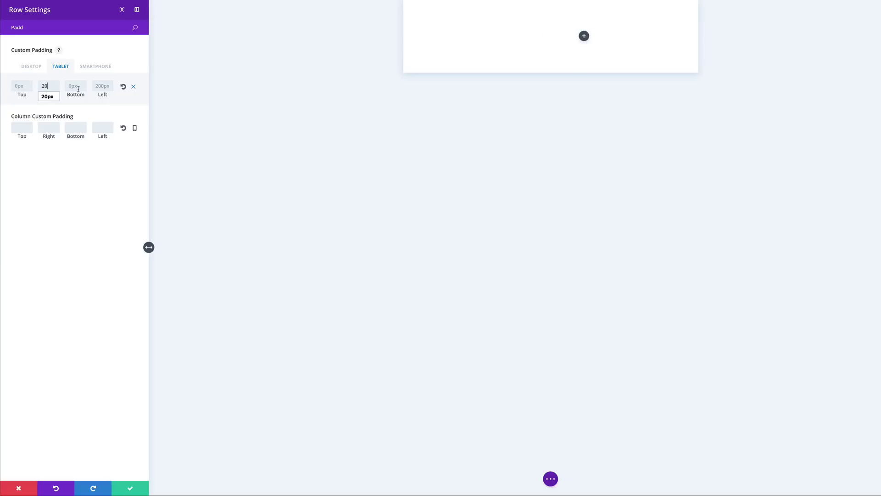
click(47, 97)
text(20)
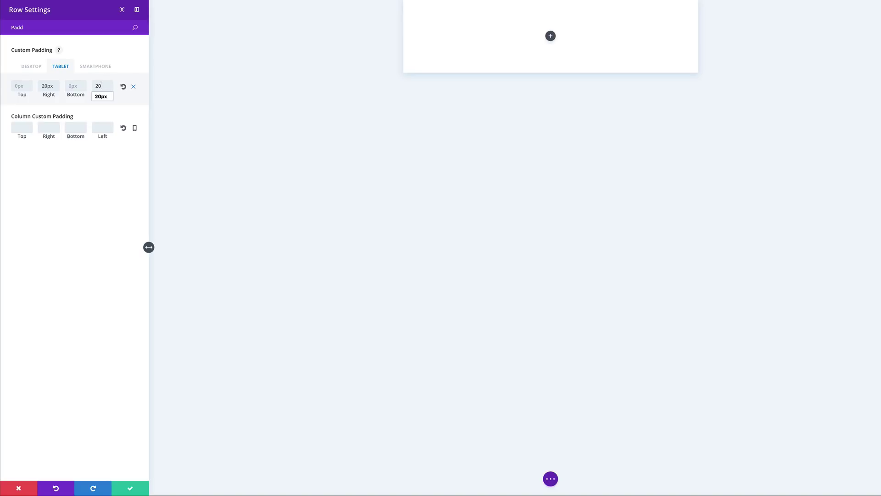
- Set the row's smartphone padding to 10px right and left, and save the row settings
click(108, 67)
click(48, 87)
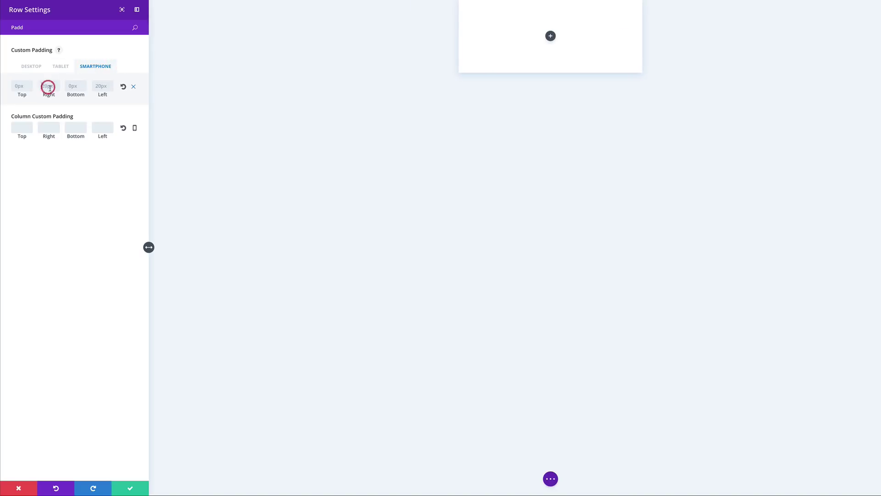
text(10)
click(99, 87)
text(10)
click(106, 172)
click(130, 488)
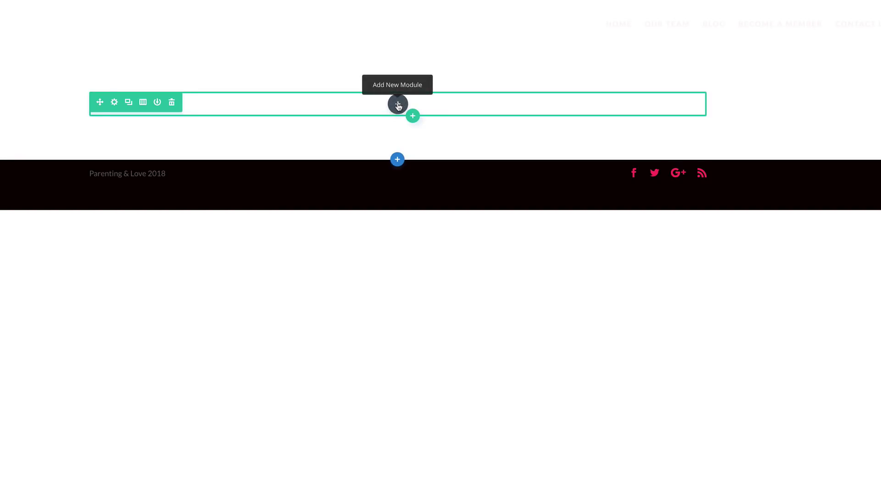
- Add an Image module to the row
click(398, 104)
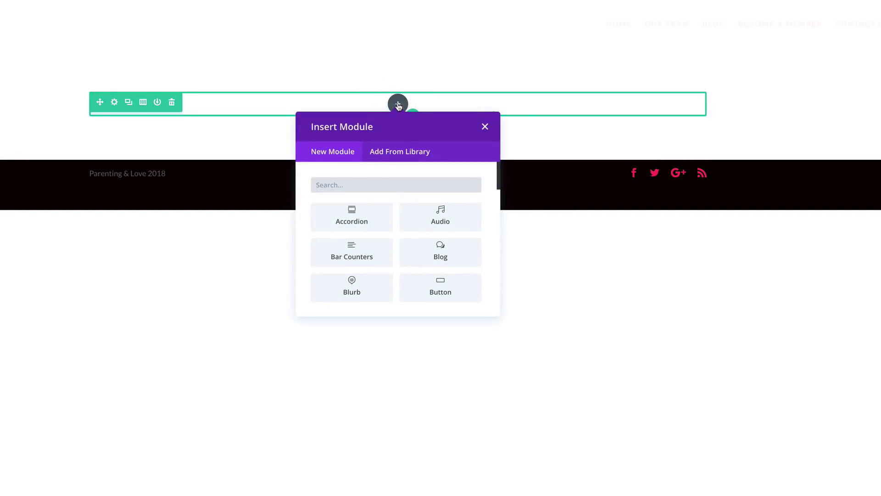
click(372, 184)
text(imag)
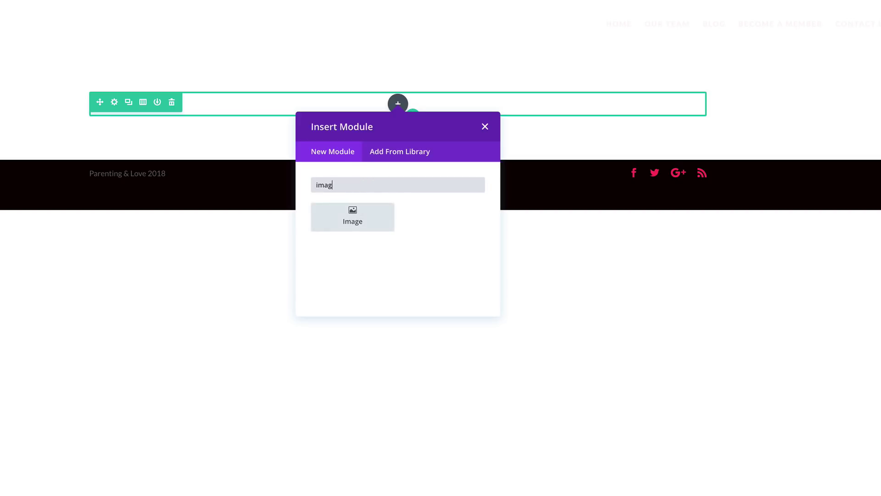
click(347, 219)
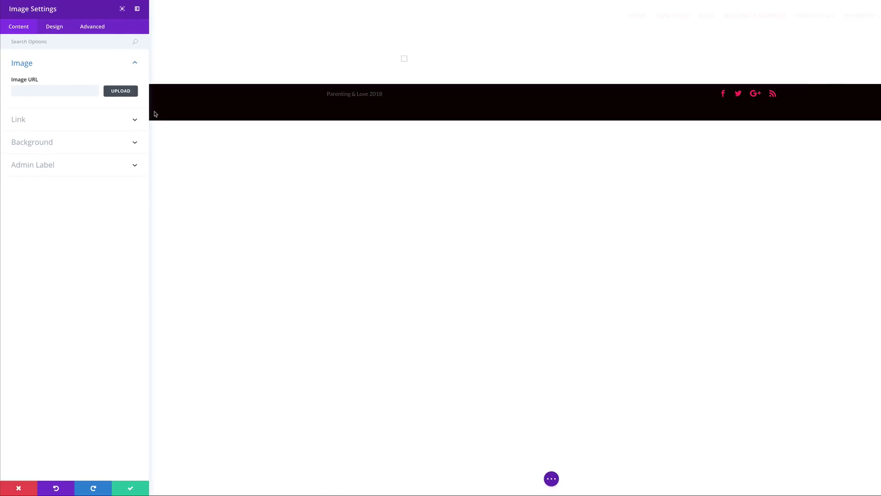
- Choose the transparent-screen laptop mockup from the Media Library as the module's image
click(121, 91)
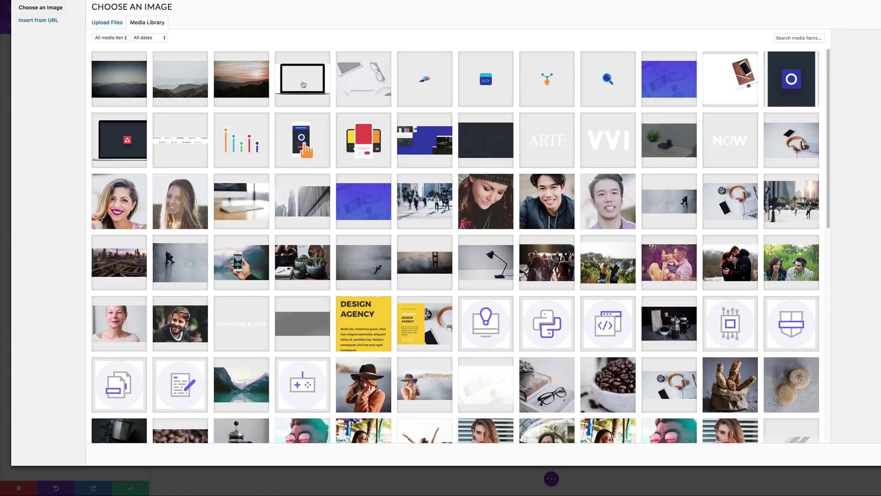
click(303, 85)
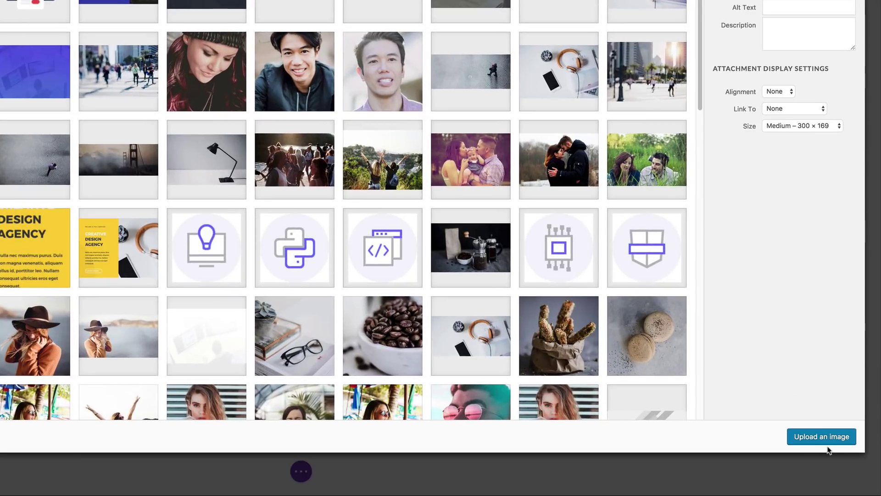
click(817, 438)
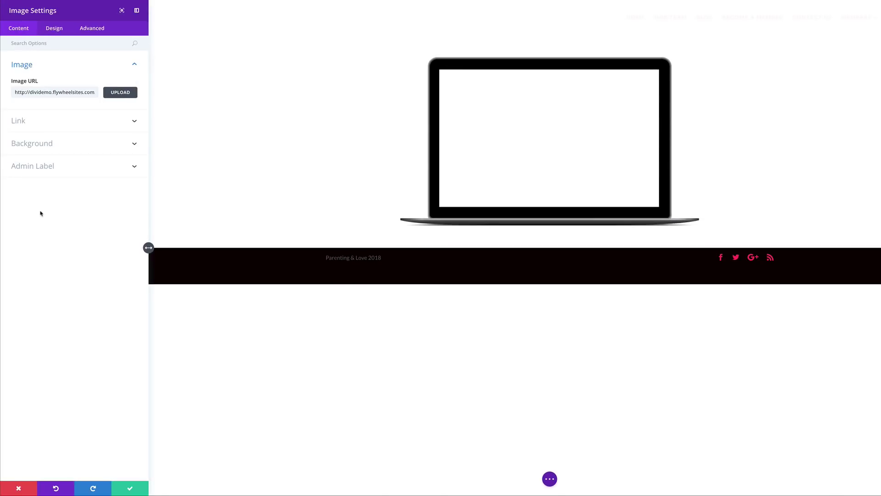
- Set the pink sunset mountain photo from the Media Library as the Image module's background image
click(40, 144)
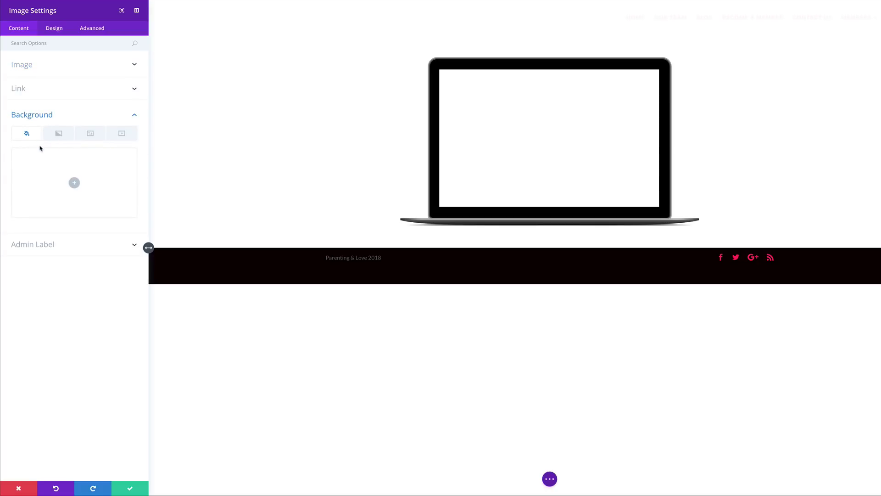
click(90, 134)
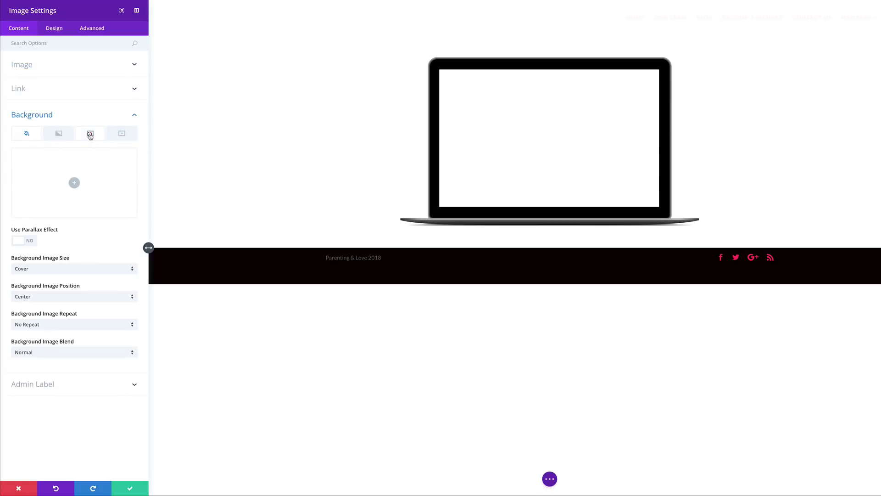
click(74, 183)
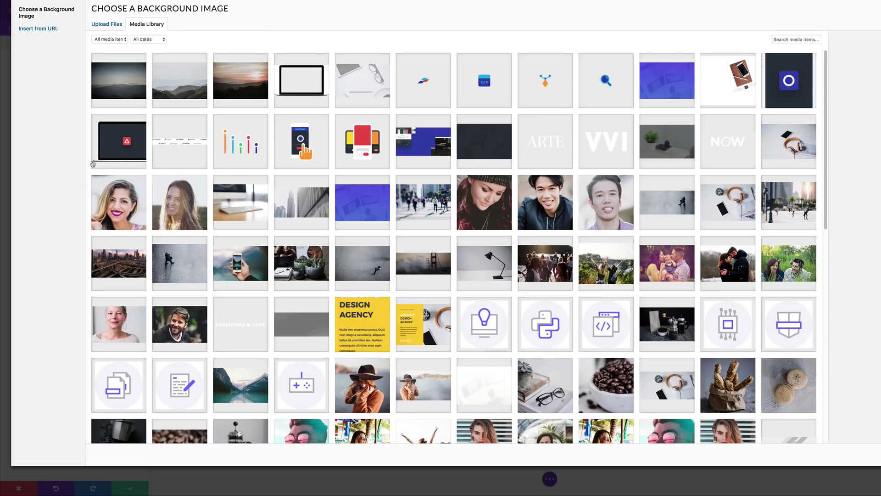
click(241, 73)
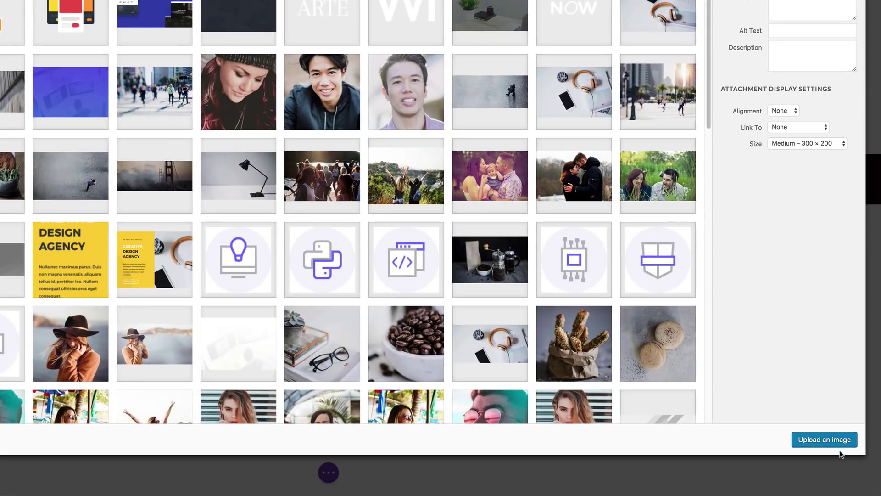
click(842, 439)
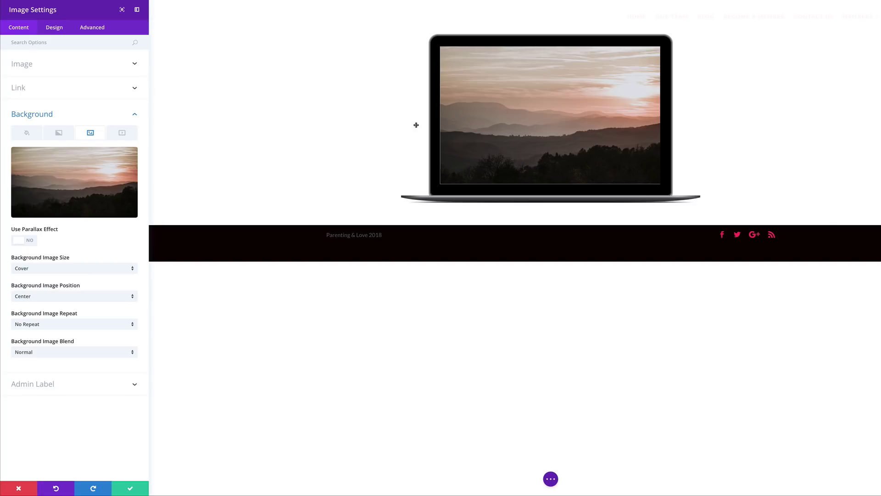
- Add a background gradient to the Image module with #0C71C3 as the first color and #E09900 as the second
click(59, 136)
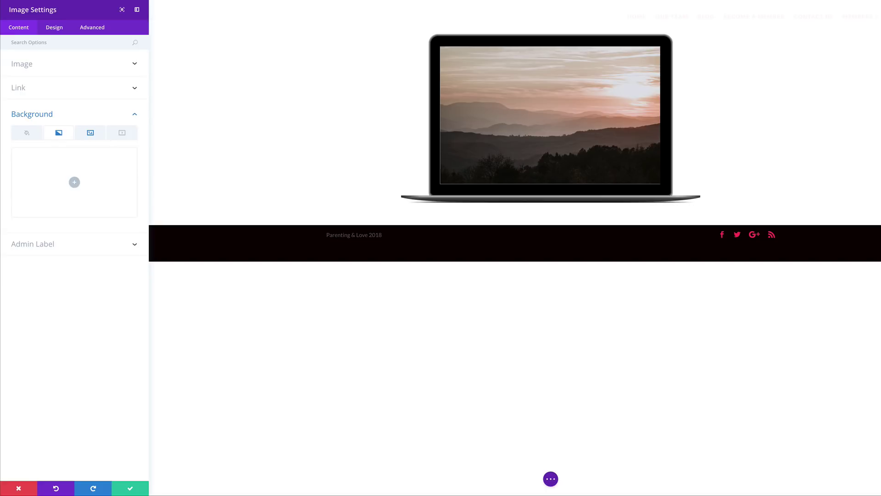
click(74, 182)
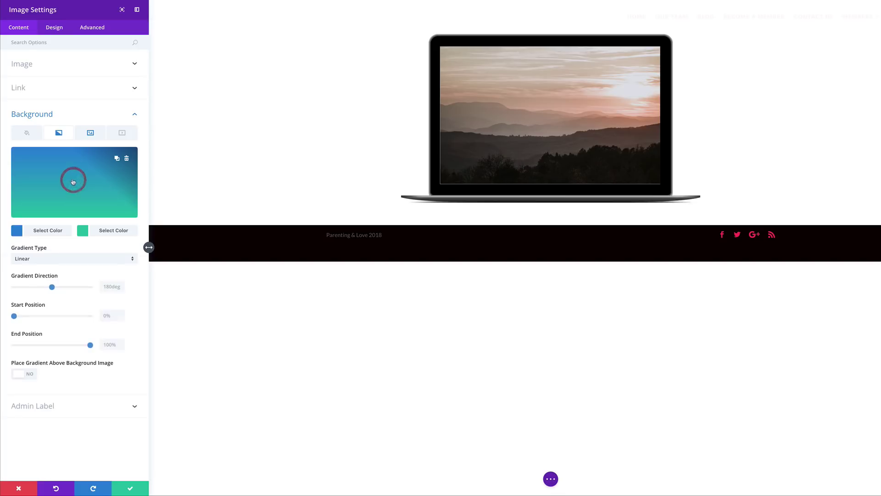
click(17, 231)
triple_click(24, 156)
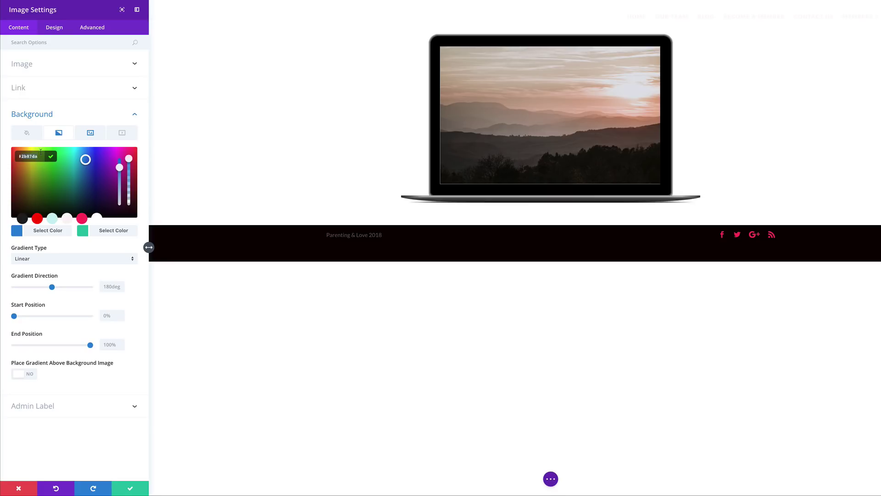
text(#0C71C3)
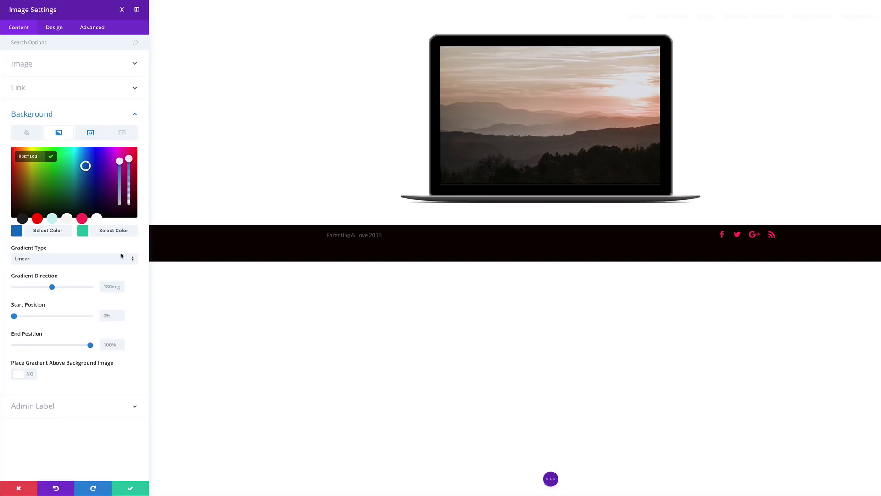
click(83, 230)
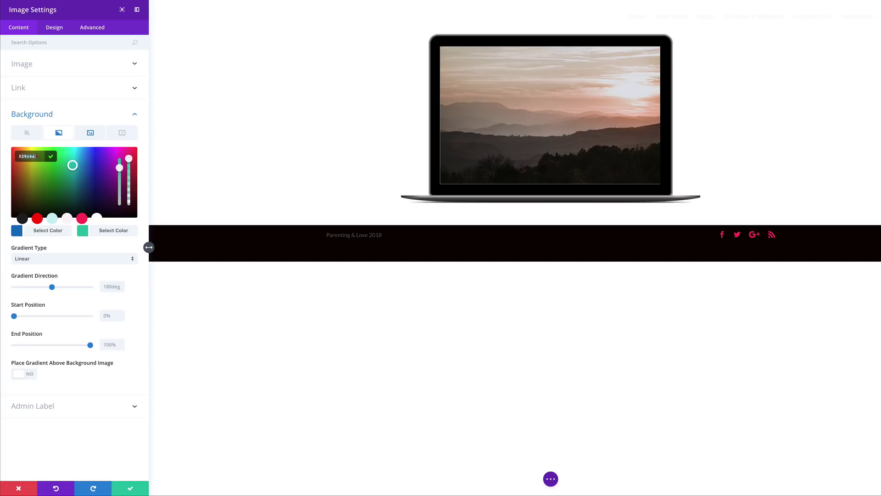
text(#E09900)
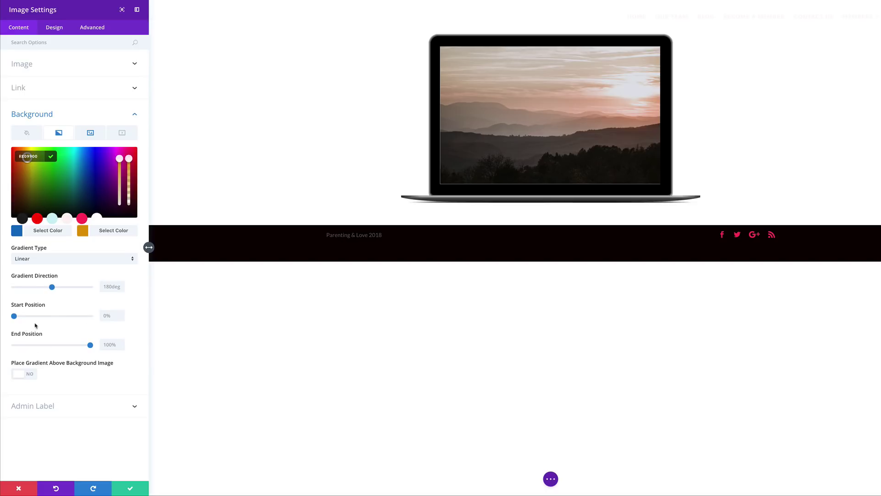
- Set the Image module's background gradient to start at 19% and end at 61%
click(112, 317)
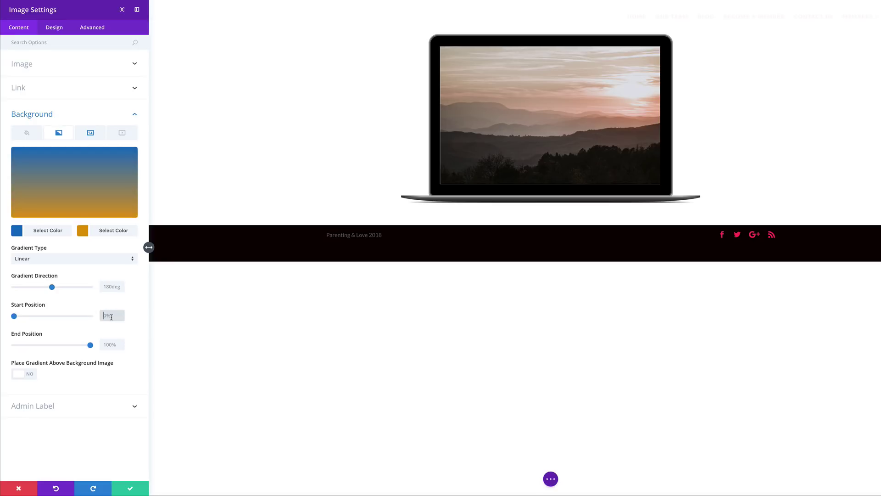
text(19%)
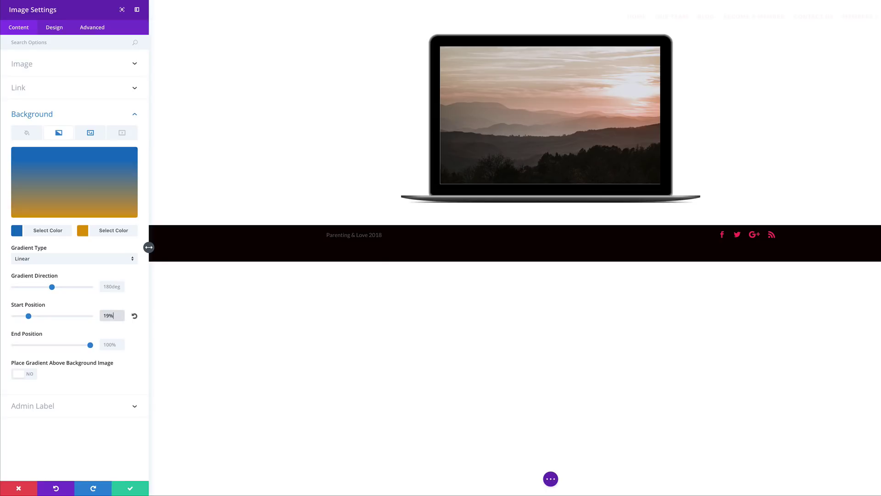
click(113, 345)
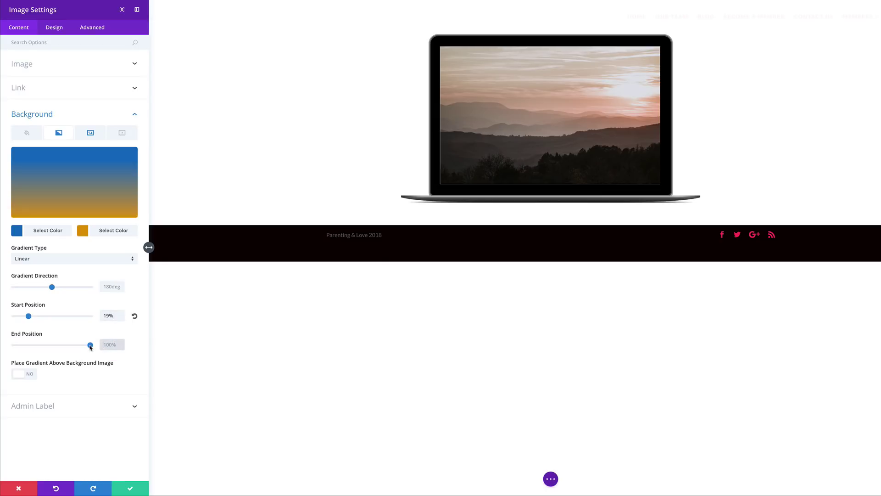
drag(90, 345, 60, 345)
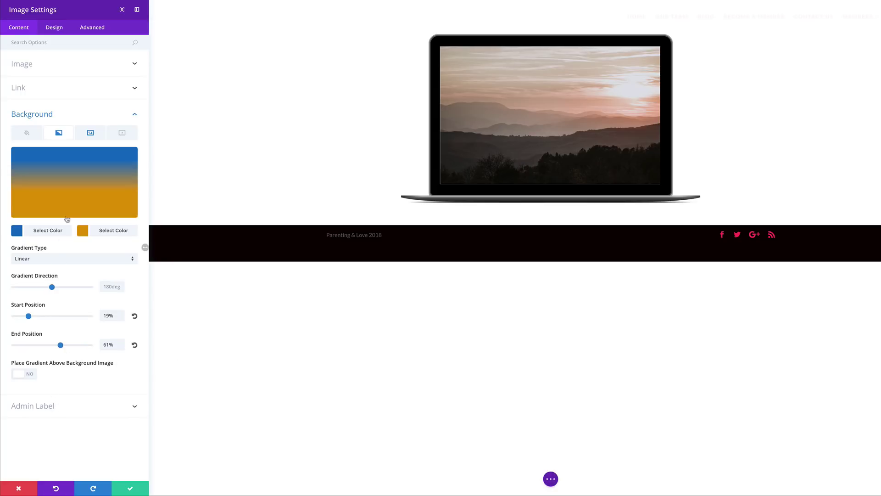
- Set the Image module's background image blend to Multiply so the gradient mixes with the photo
click(90, 136)
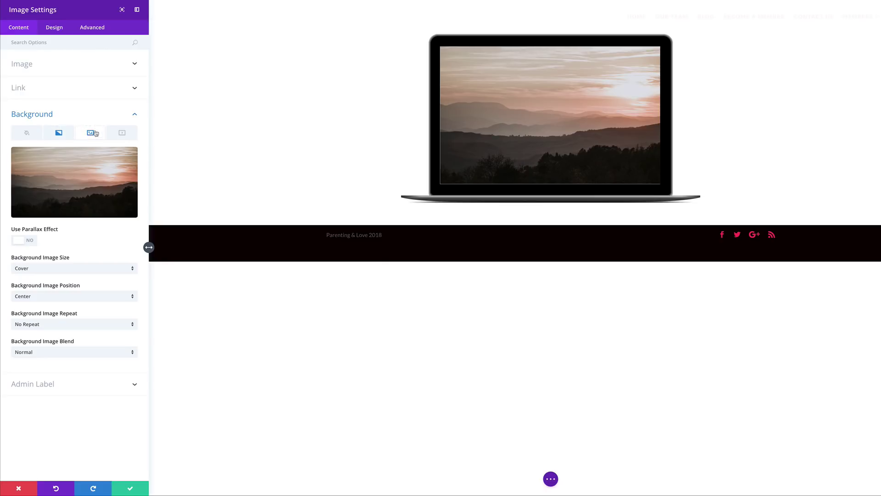
click(54, 357)
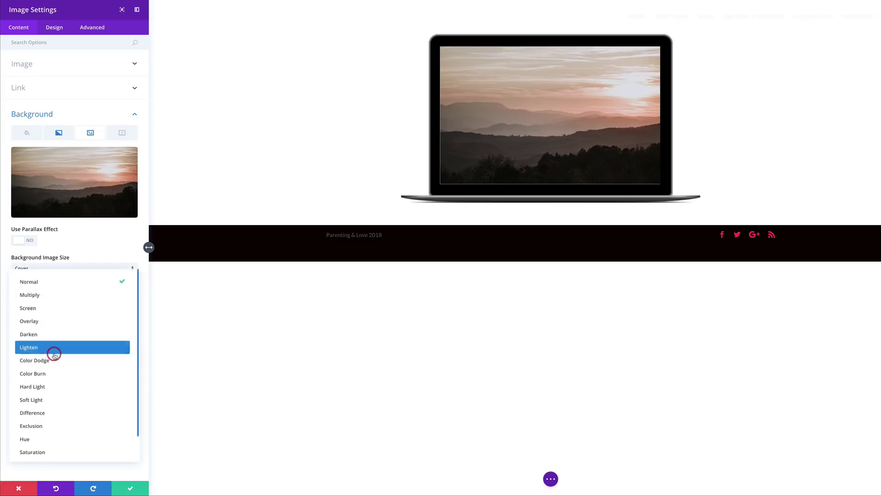
click(39, 298)
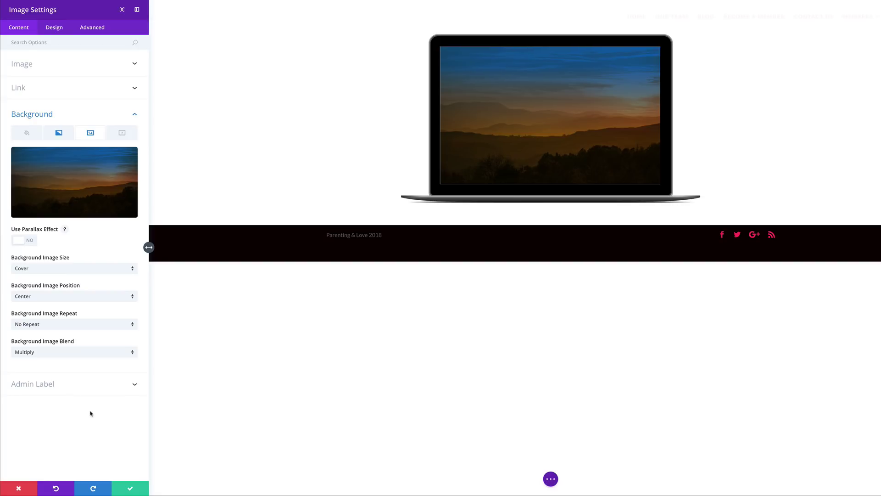
- Try out the hue filter on the Image module and save the module's settings
click(57, 29)
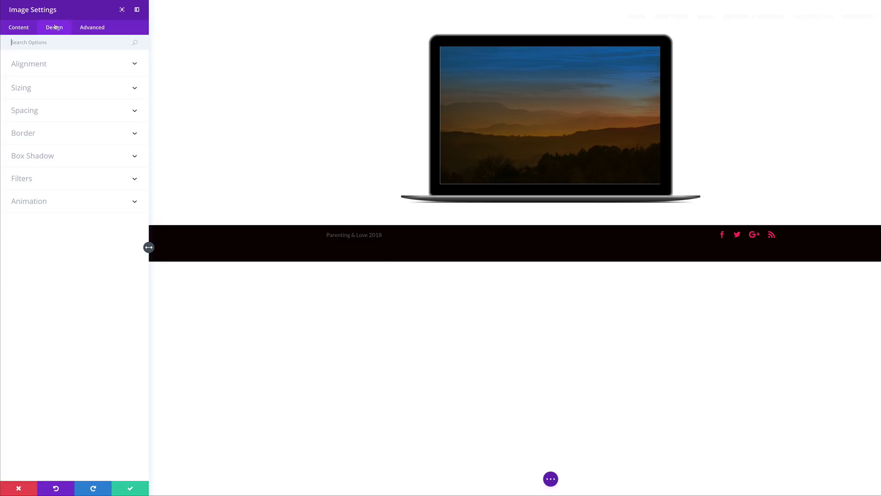
click(29, 179)
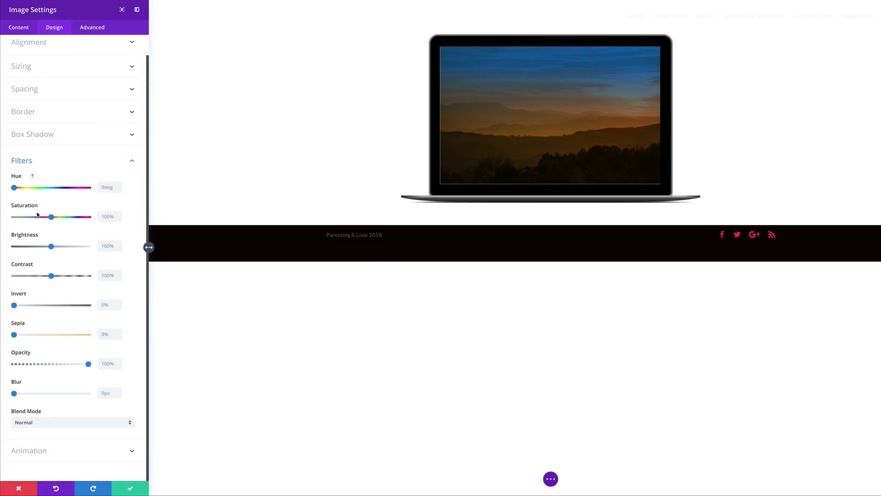
mouse_move(14, 188)
mouse_down()
mouse_move(109, 188)
mouse_move(3, 189)
mouse_up()
click(131, 490)
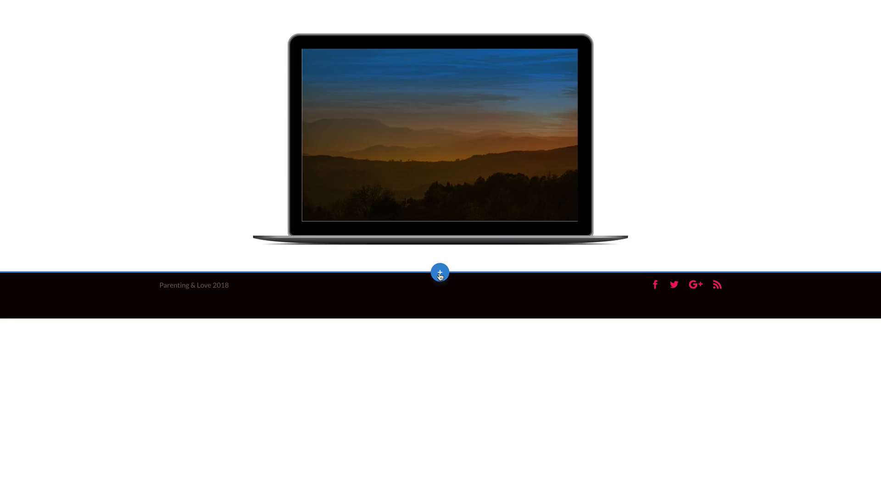
- Insert a regular section with a one-column row below the laptop section, without adding a module
click(440, 270)
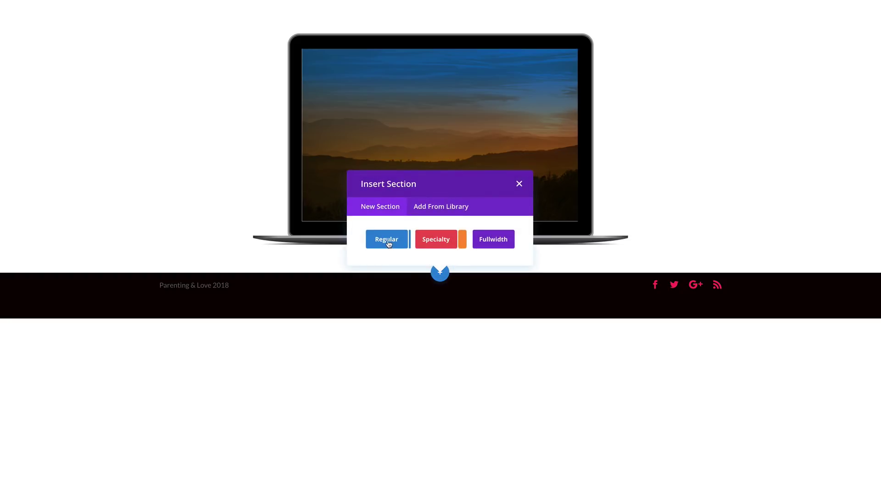
click(385, 238)
click(388, 205)
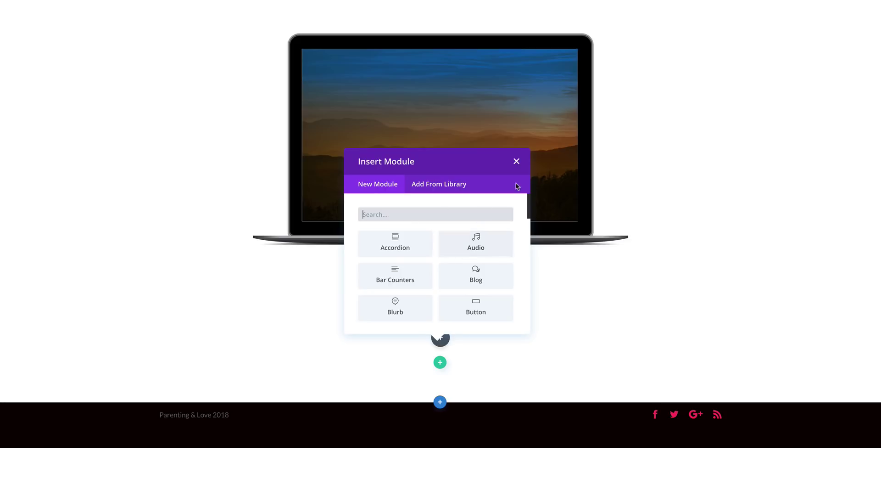
click(516, 162)
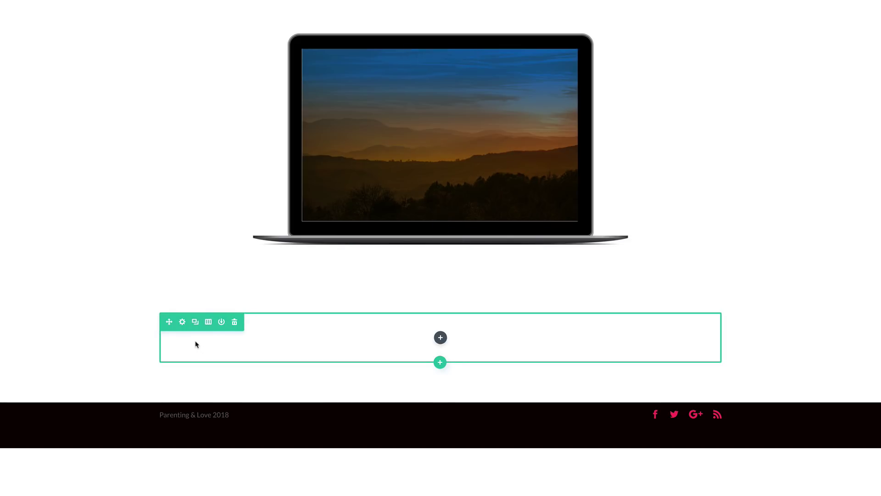
- Give the new row a gradient background from yellow #EDF000 to dark purple ending at 50%, and save the row settings
click(182, 322)
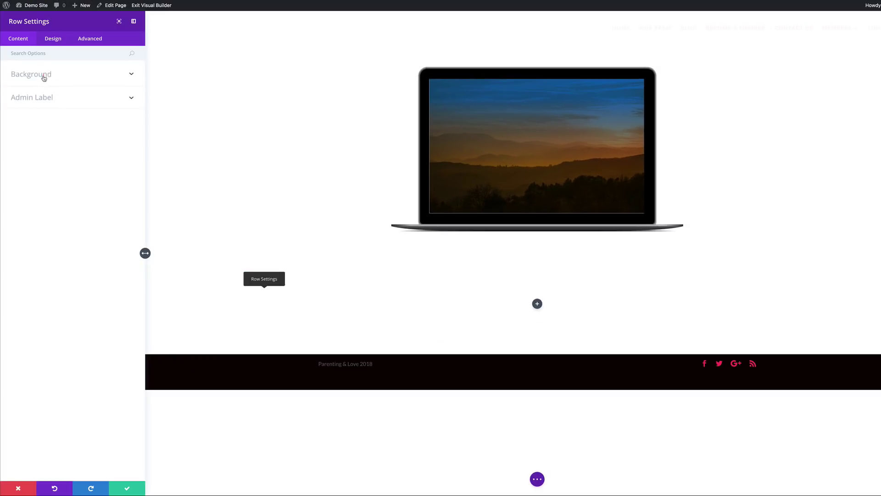
click(44, 76)
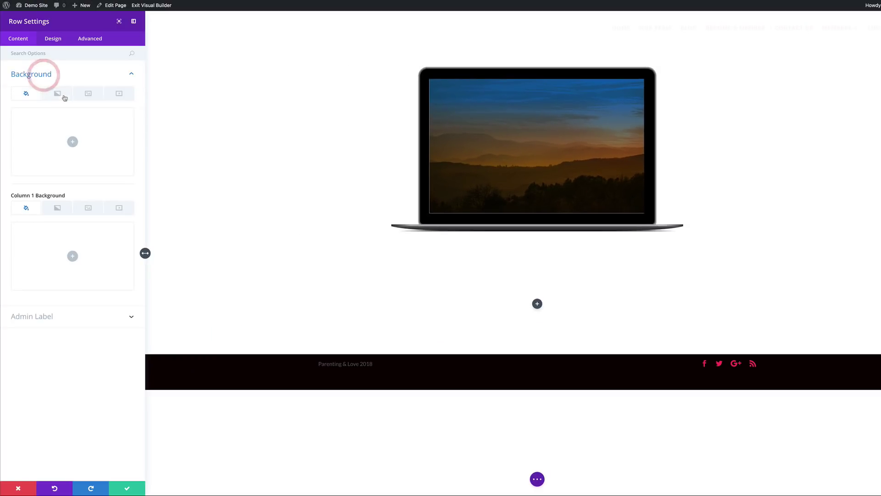
click(57, 94)
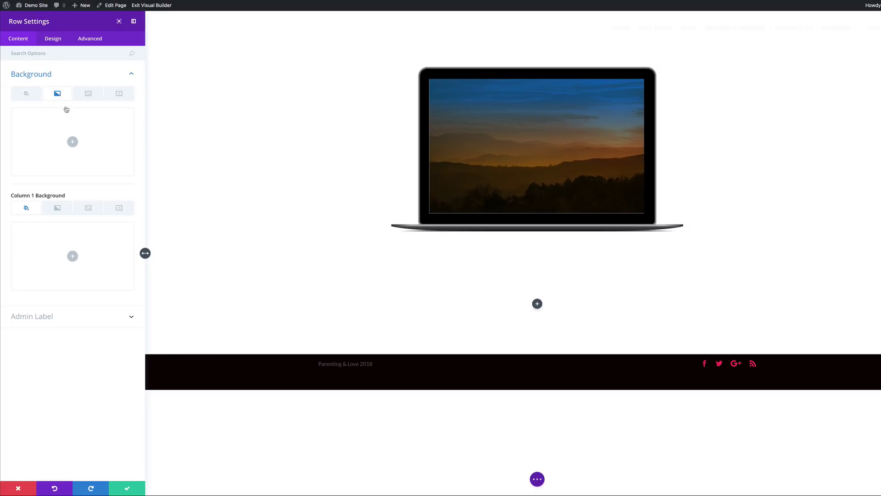
click(73, 141)
click(16, 189)
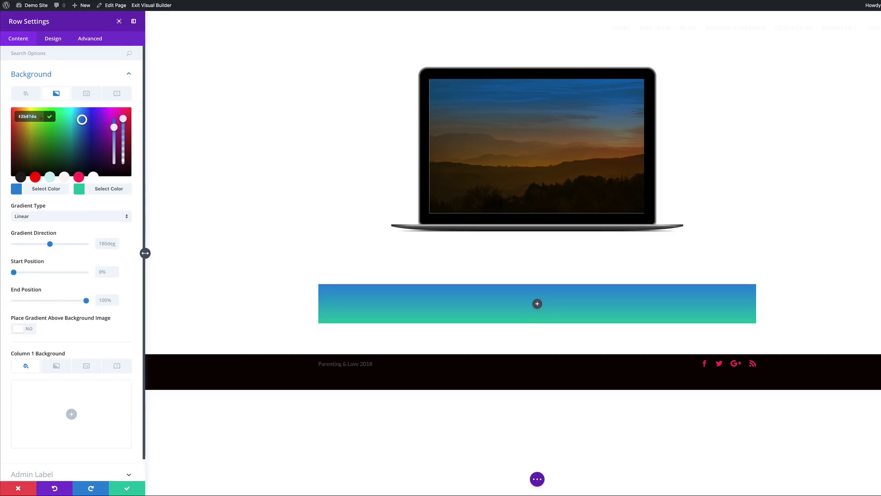
key(ctrl+a)
text(#EDF000)
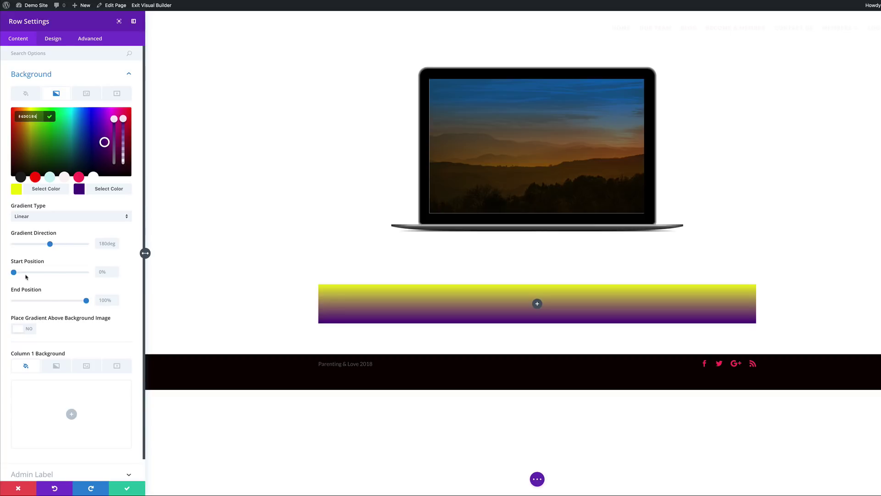
drag(87, 303, 51, 306)
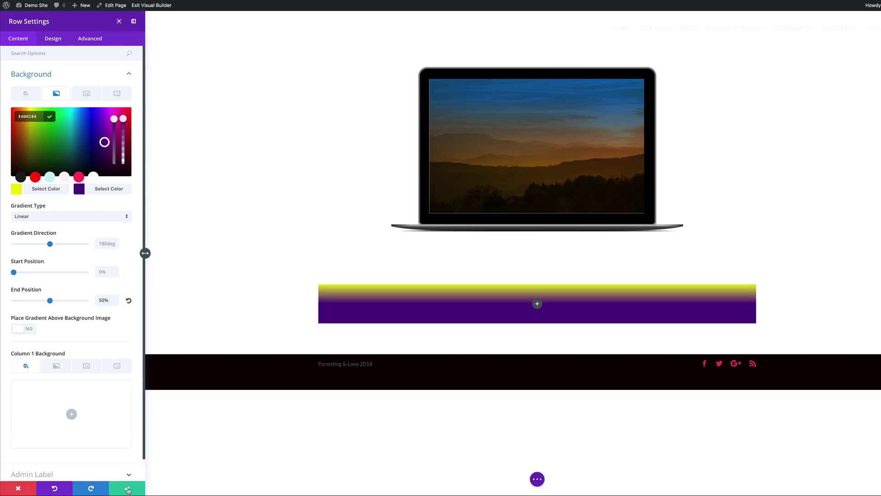
click(128, 489)
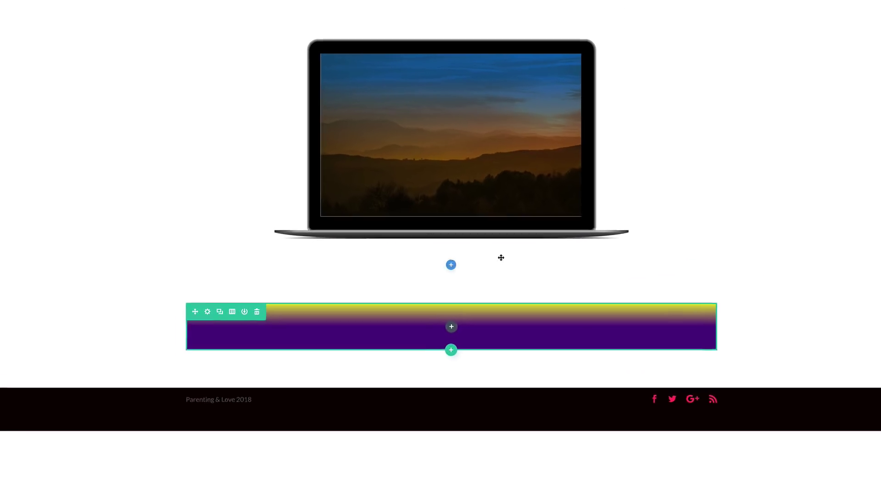
- Add an Image module to the yellow-purple gradient row
click(443, 349)
click(413, 208)
text(image)
click(404, 207)
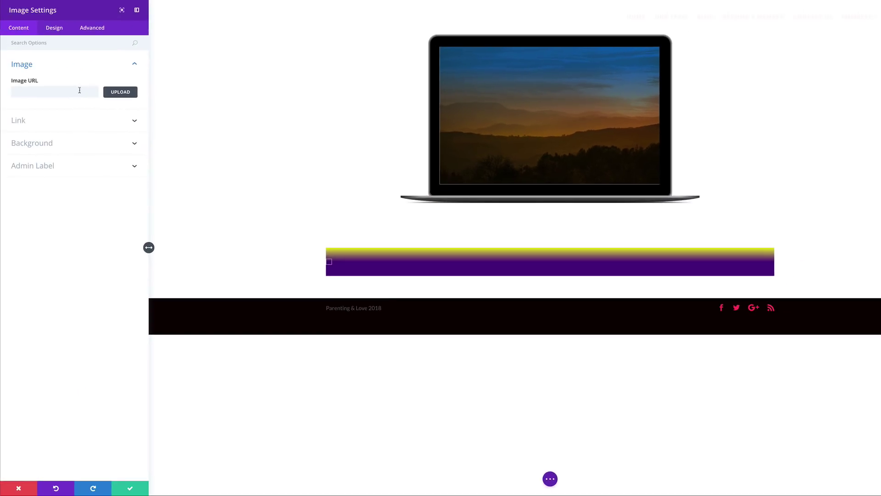
- Choose the transparent-screen laptop mockup from the Media Library as the second Image module's image
click(120, 92)
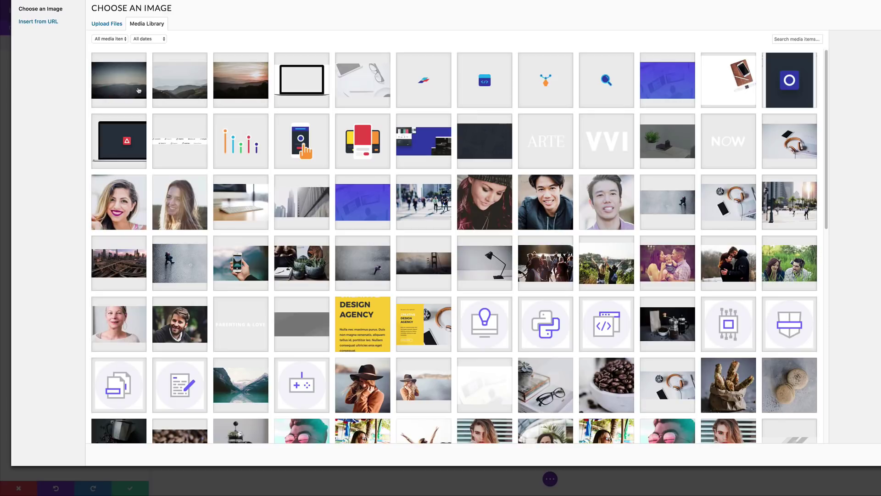
click(306, 86)
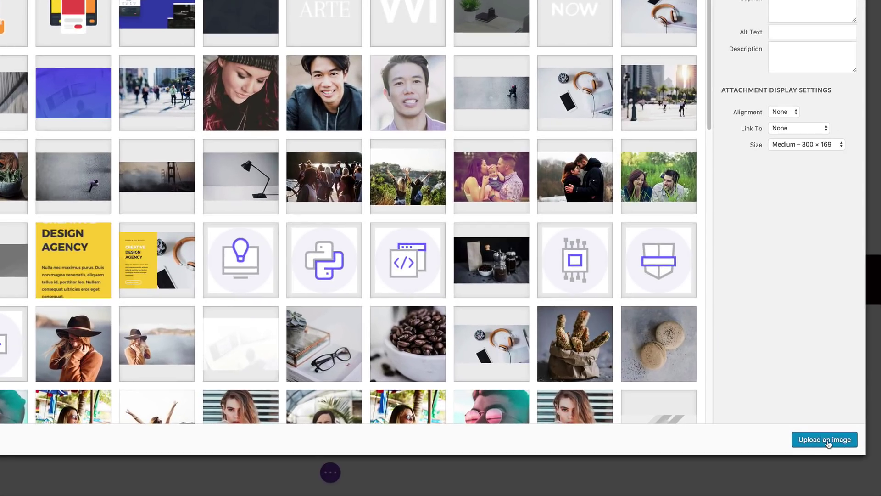
click(826, 439)
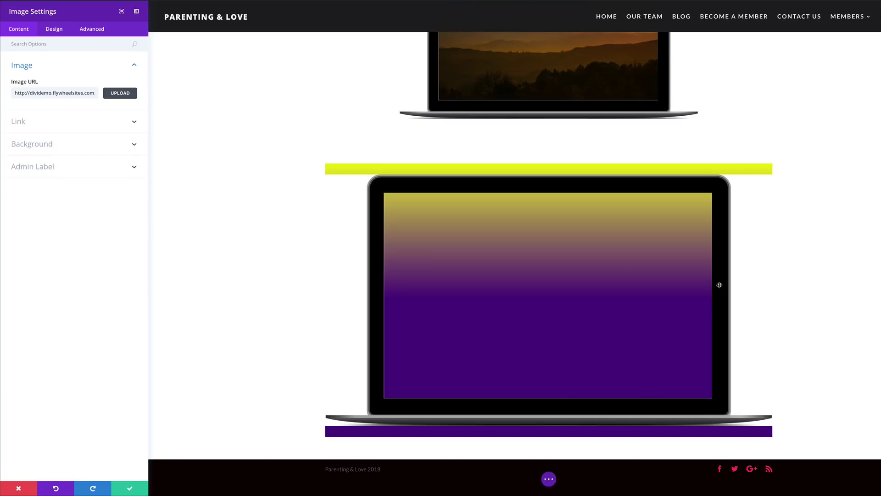
- Enable the parallax effect on the second Image module's background and use the light misty mountain photo as its background image
click(46, 145)
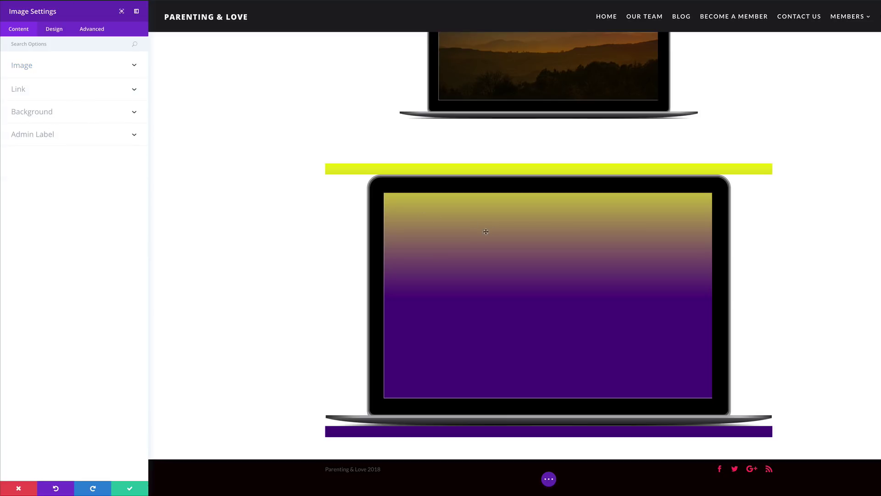
click(35, 115)
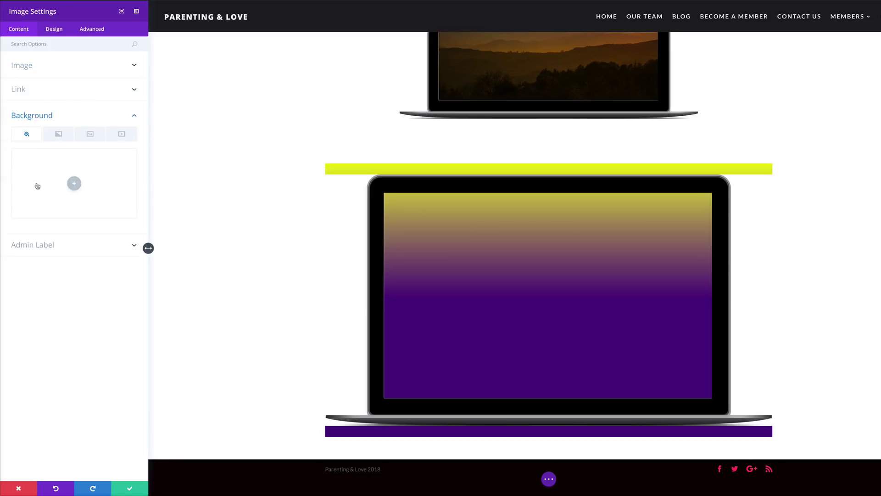
click(90, 134)
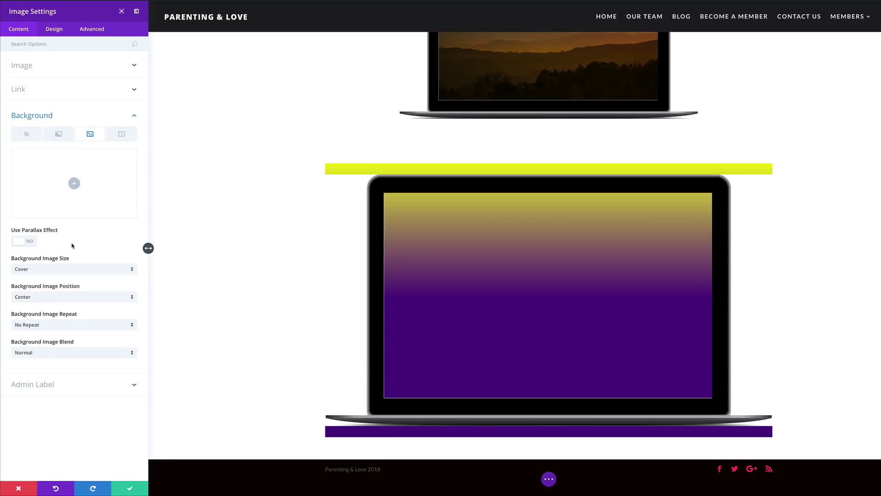
click(31, 244)
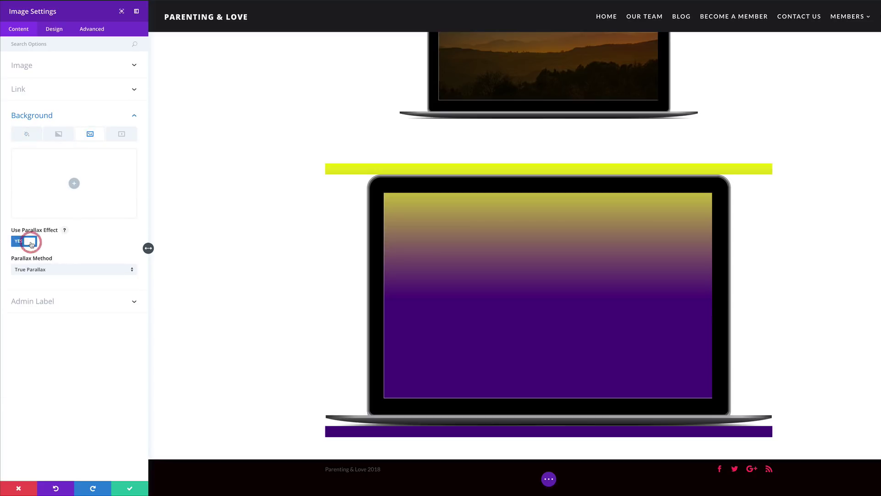
click(74, 184)
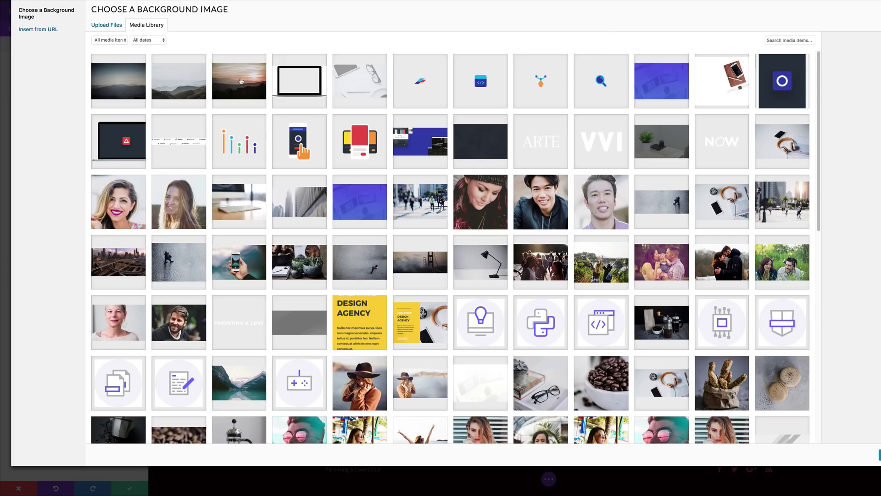
click(186, 94)
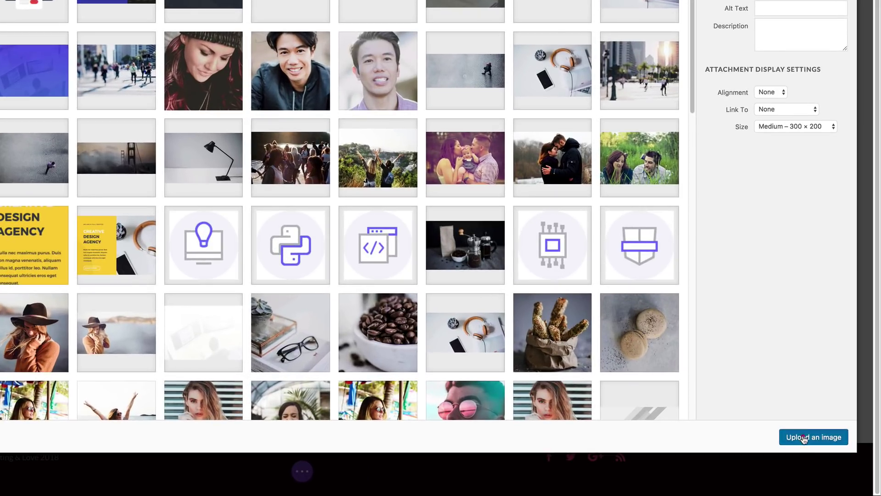
click(804, 438)
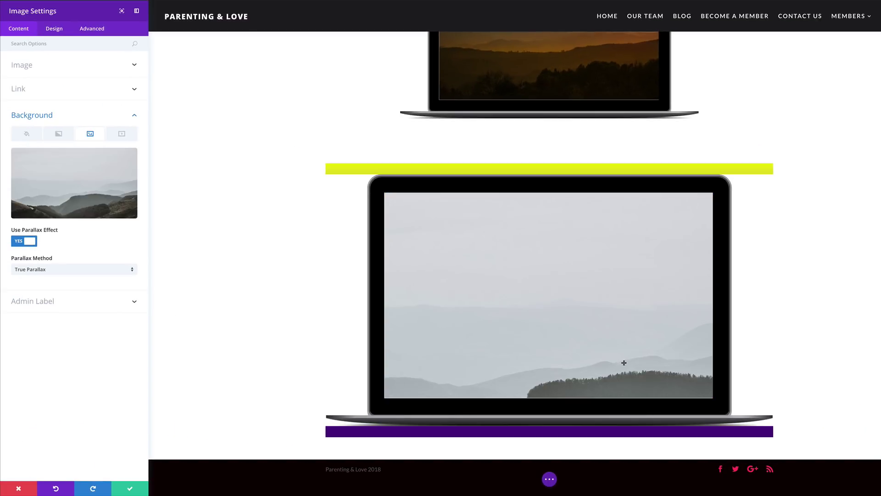
- Set the background's parallax method to CSS and replace the background image with the pink sunset mountain photo
click(50, 274)
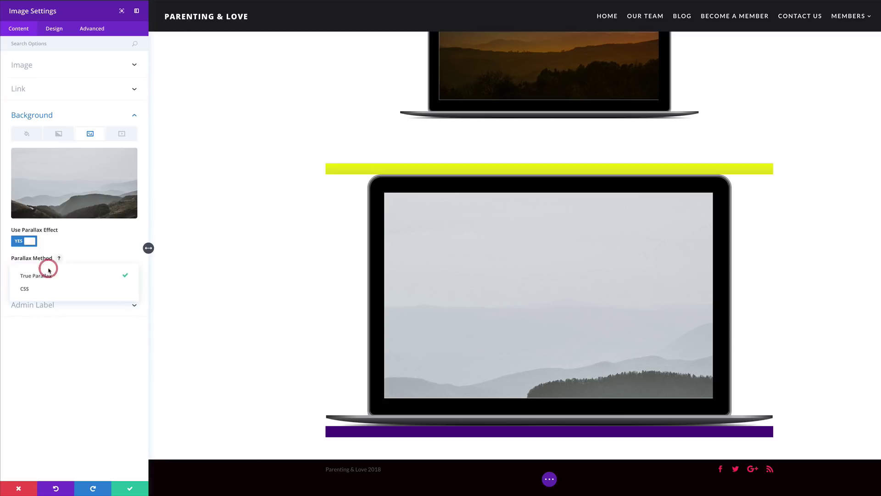
click(32, 292)
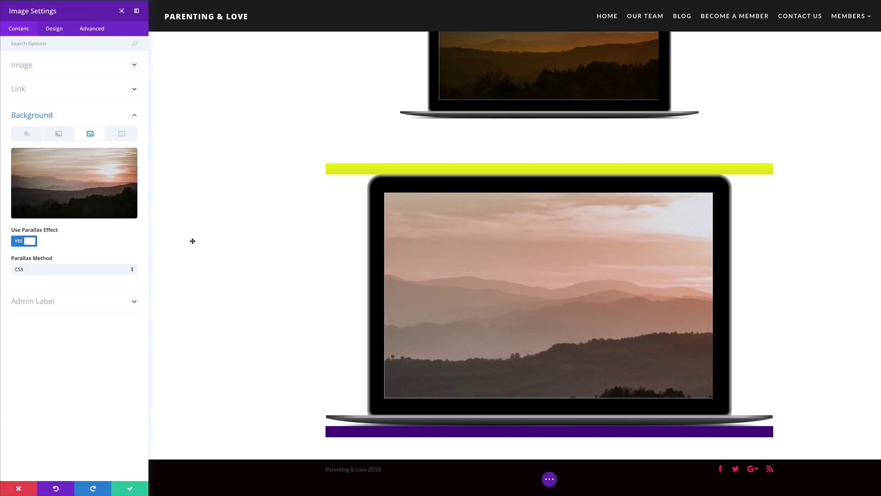
- Set the second Image module's blend mode filter to Hard Light and save the module settings
click(54, 29)
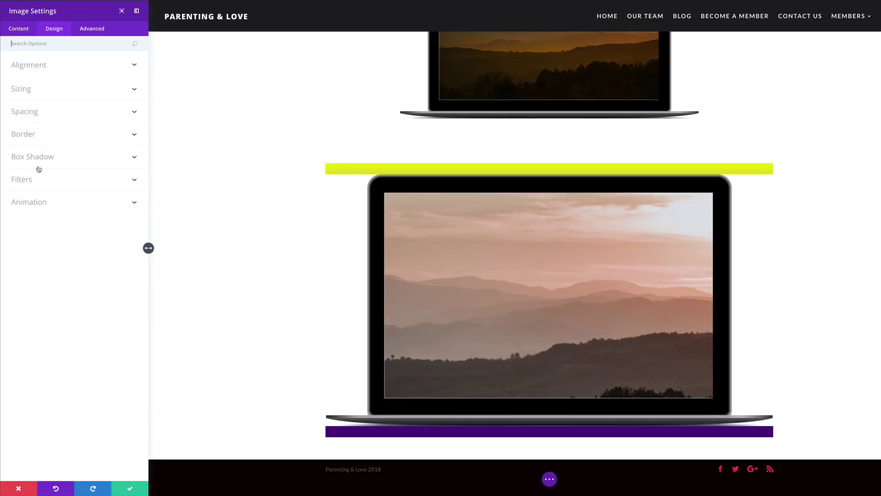
click(24, 180)
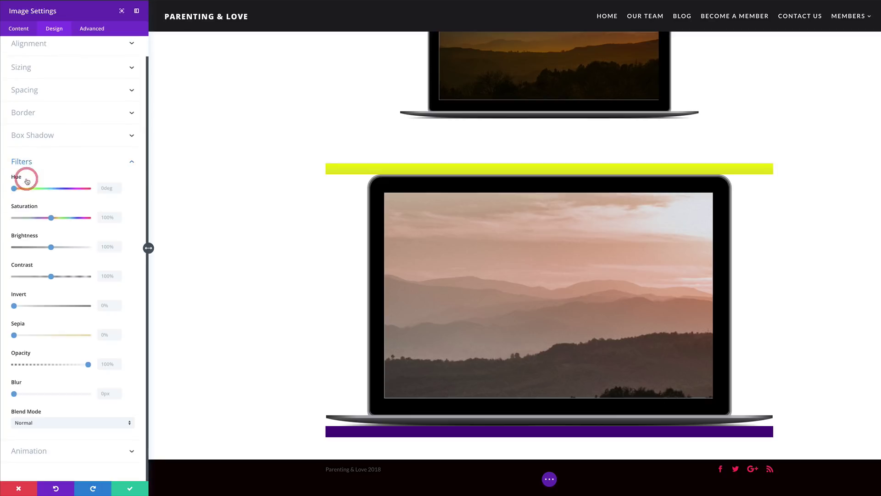
click(53, 423)
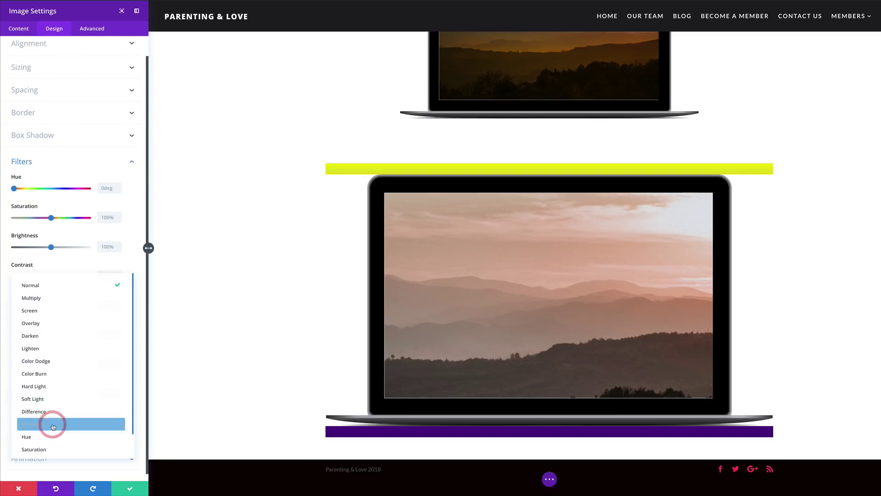
click(54, 390)
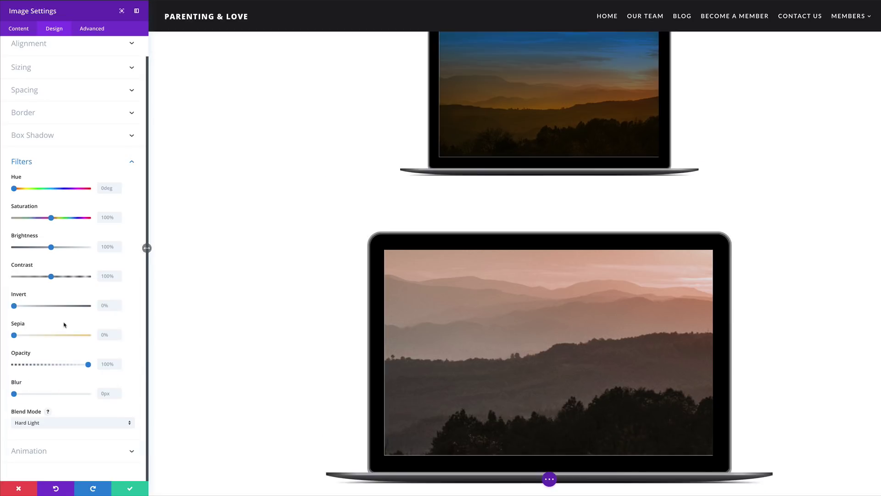
click(131, 489)
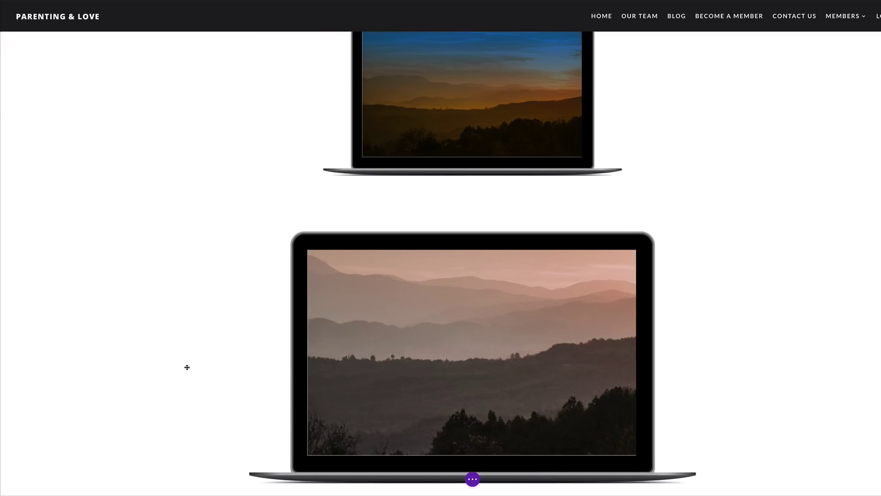
- Examine how the parallax background moves behind the laptop screens while the page scrolls
scroll(209, 322, down, 2)
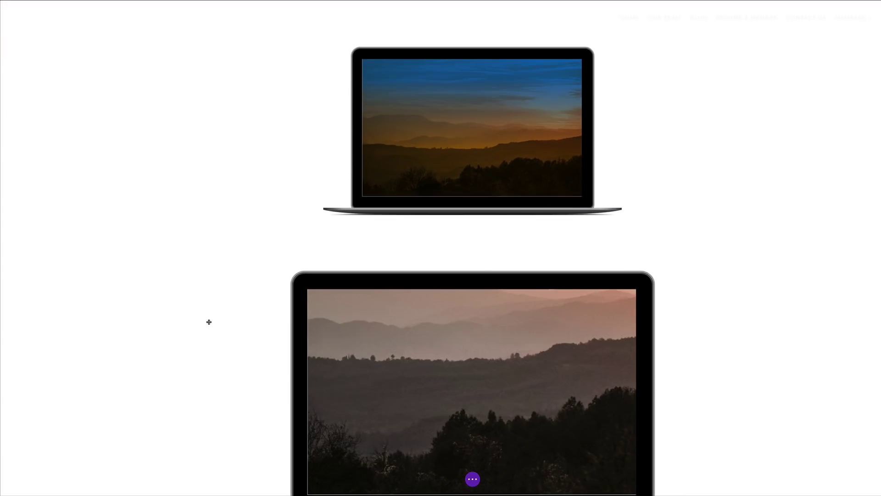
scroll(209, 322, down, 2)
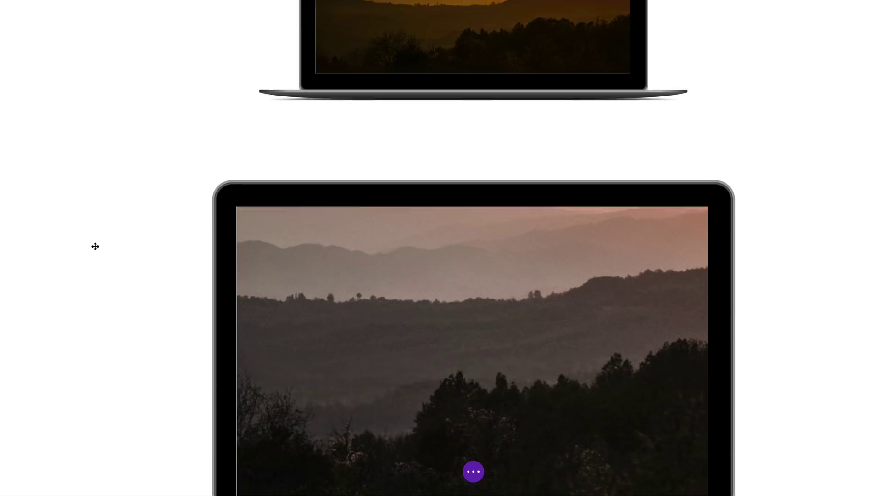
scroll(95, 245, down, 4)
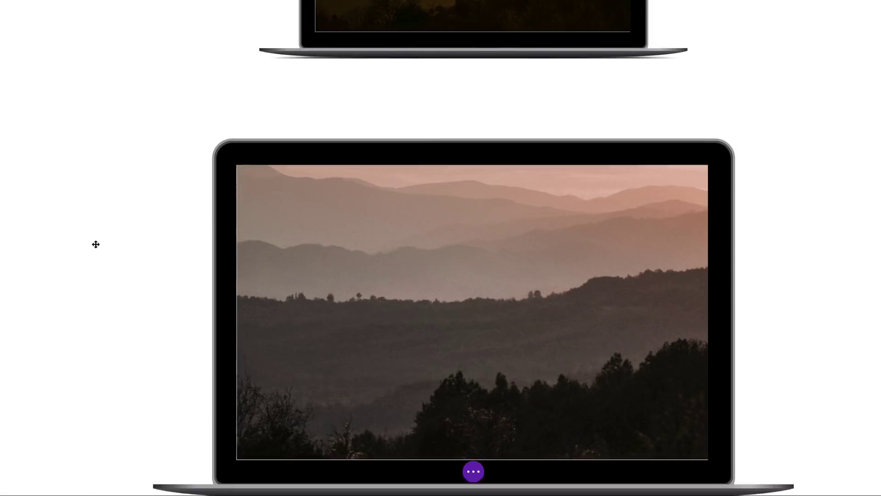
scroll(95, 245, up, 4)
scroll(95, 245, down, 4)
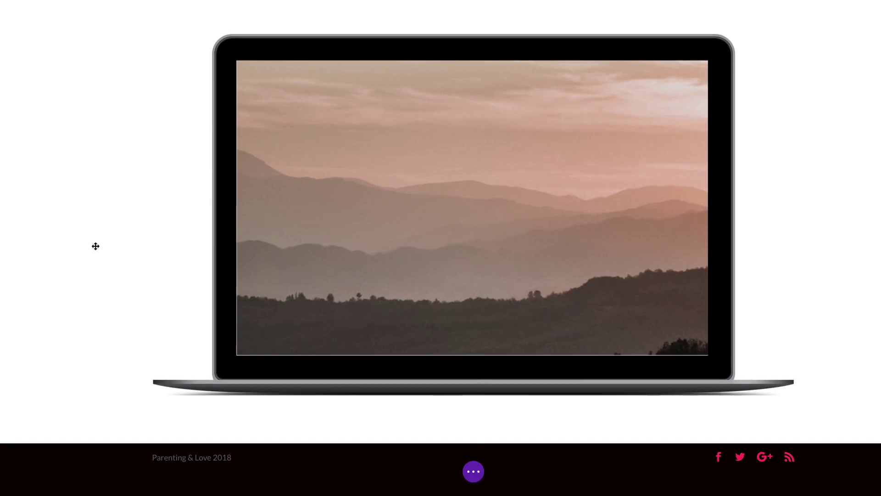
scroll(137, 321, up, 2)
scroll(207, 430, down, 2)
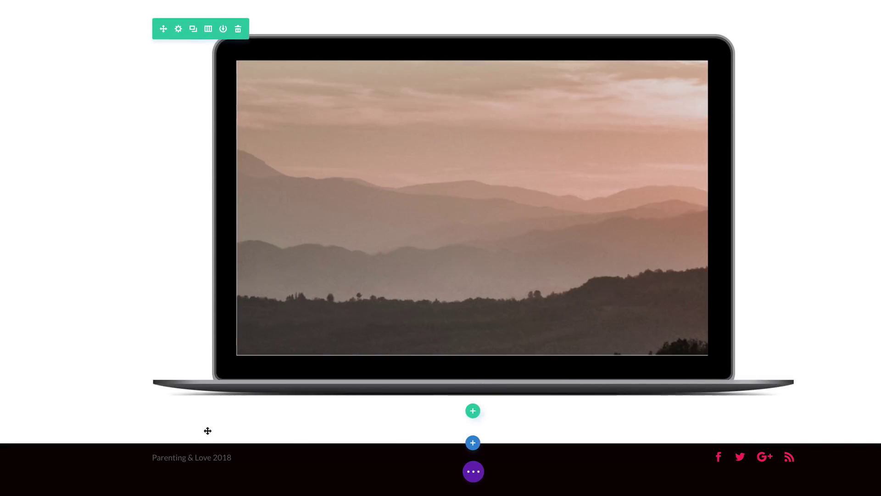
- Add a regular section with a single-column row below the parallax laptop and insert an Image module in it
click(473, 444)
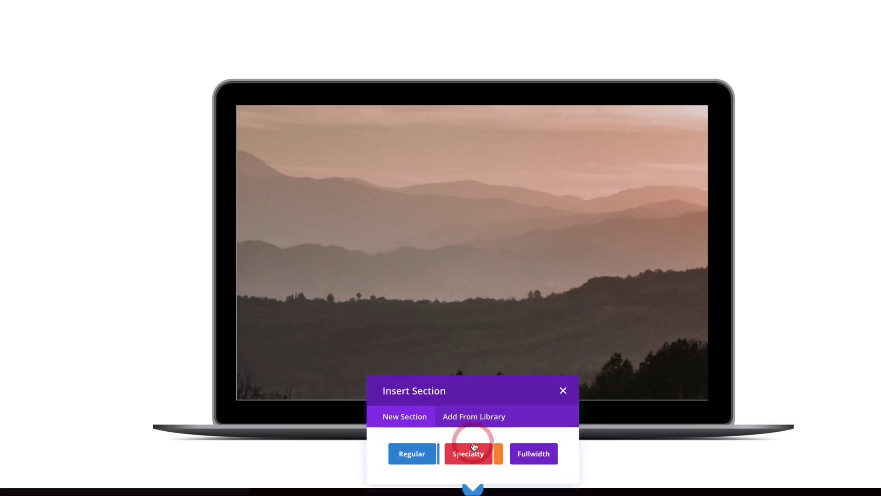
click(415, 452)
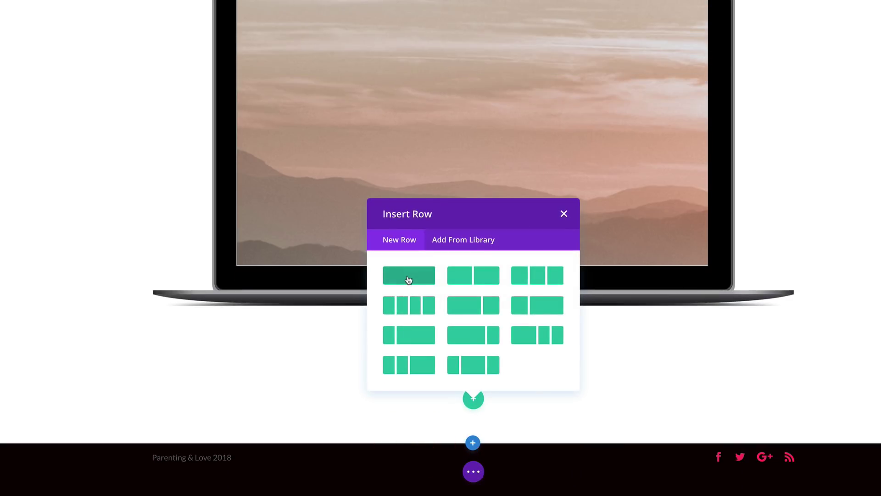
click(409, 275)
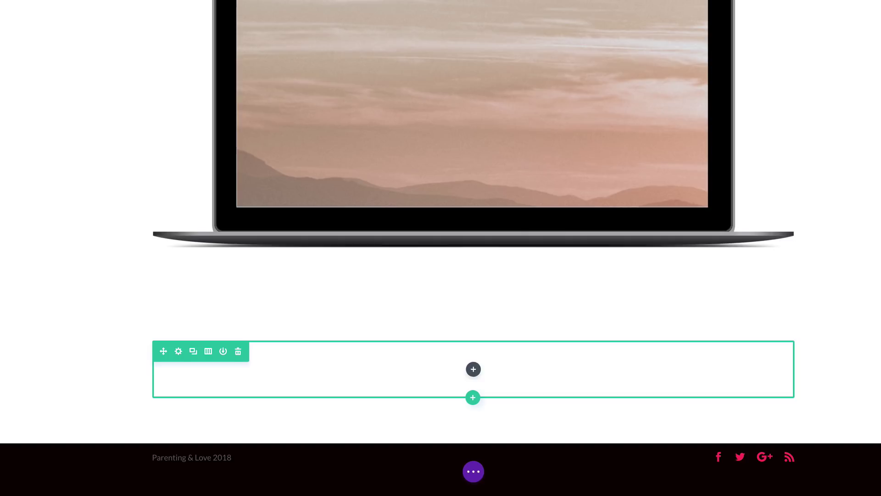
click(473, 369)
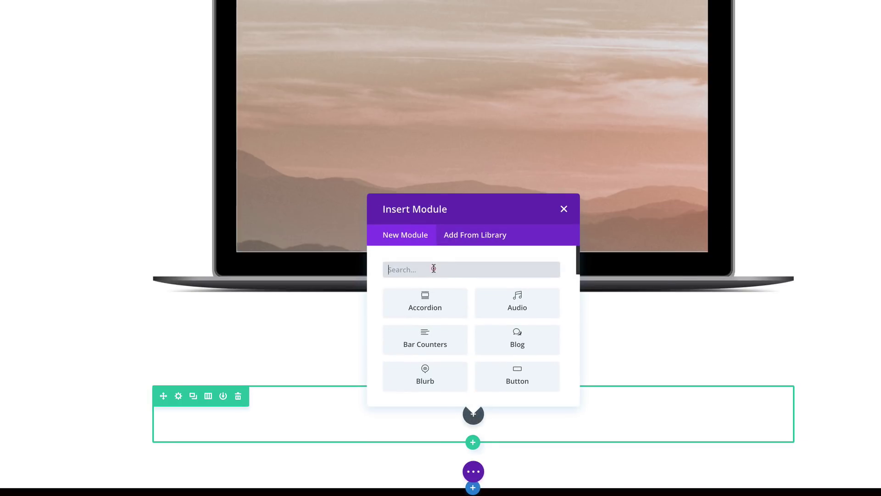
text(imag)
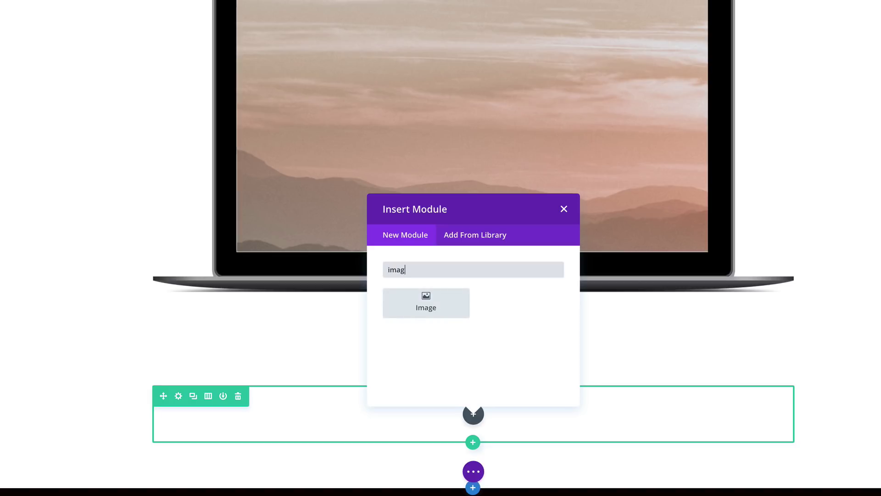
click(441, 304)
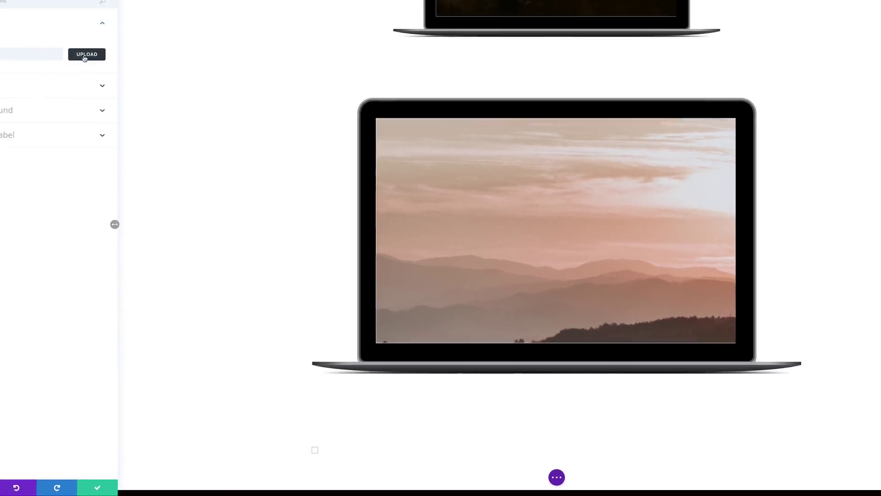
- Choose the transparent-screen laptop mockup from the Media Library as the new Image module's image
click(117, 94)
click(297, 84)
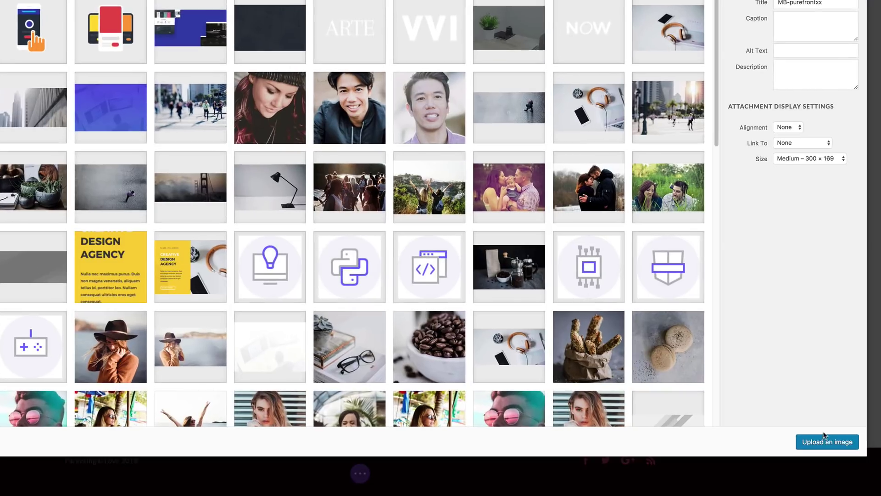
click(879, 454)
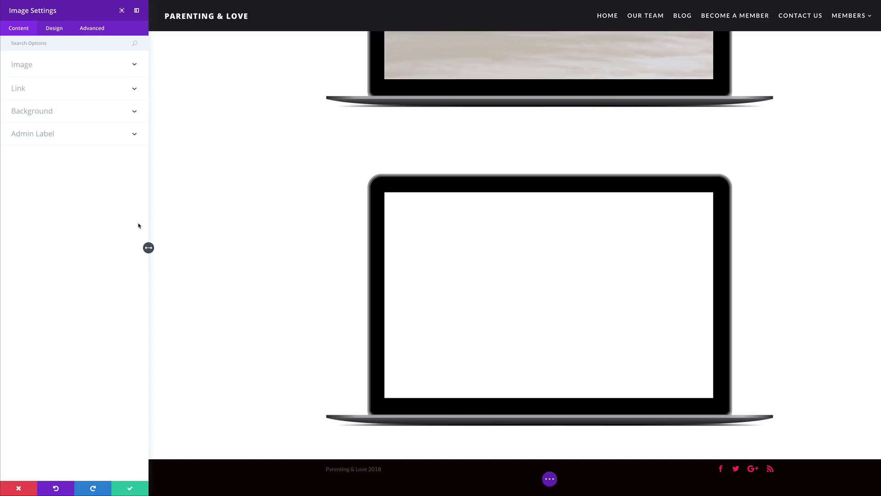
- Upload "mockup video.webm" from the Downloads folder as the Image module's MP4 background video and save the module
click(63, 114)
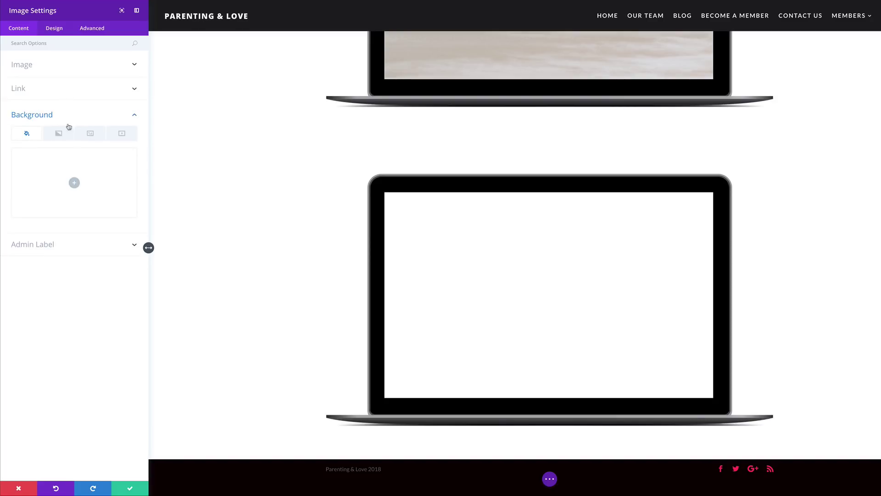
click(125, 136)
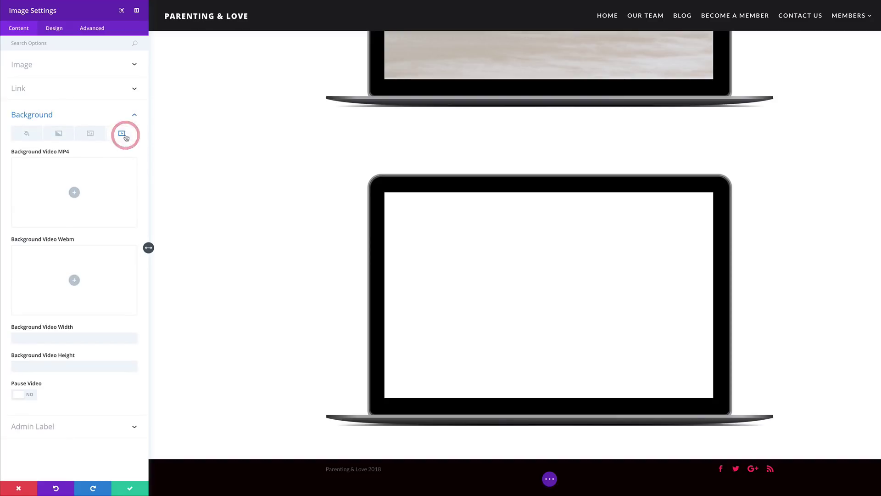
click(74, 193)
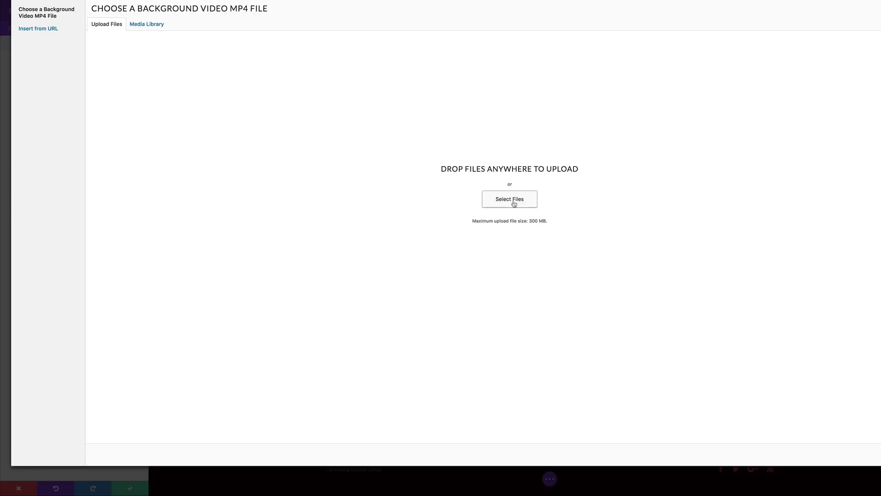
click(514, 203)
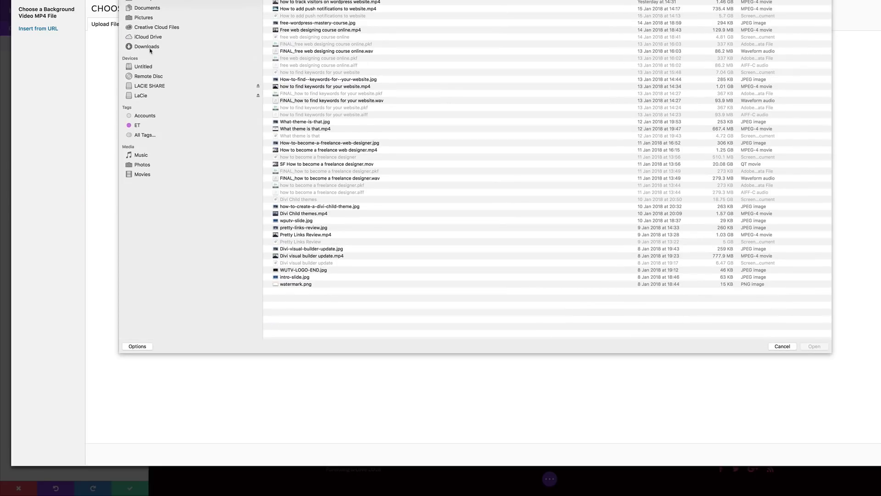
click(148, 46)
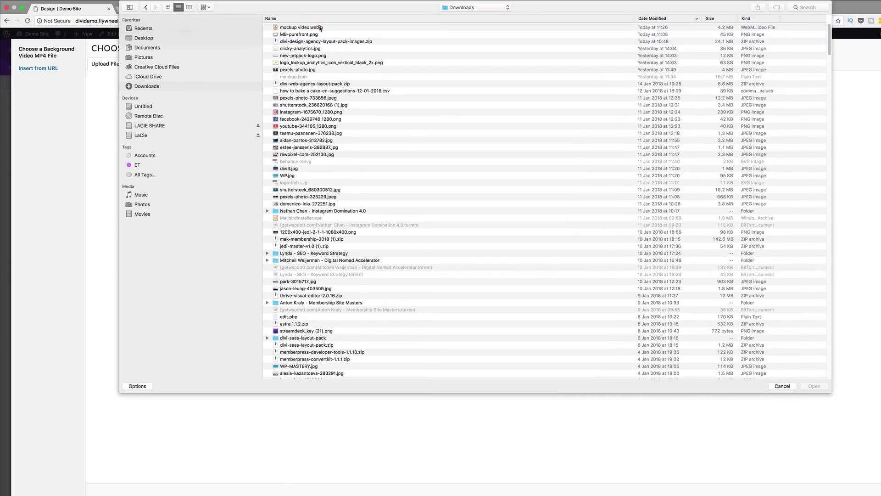
double_click(301, 27)
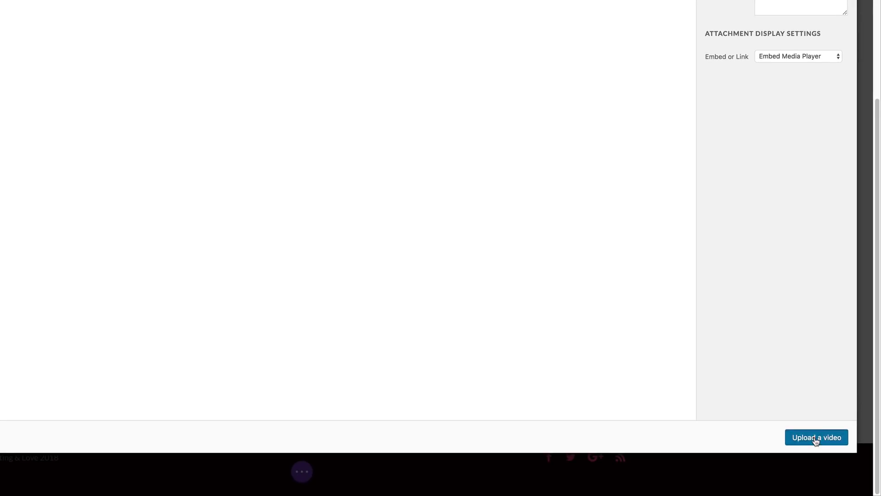
click(816, 439)
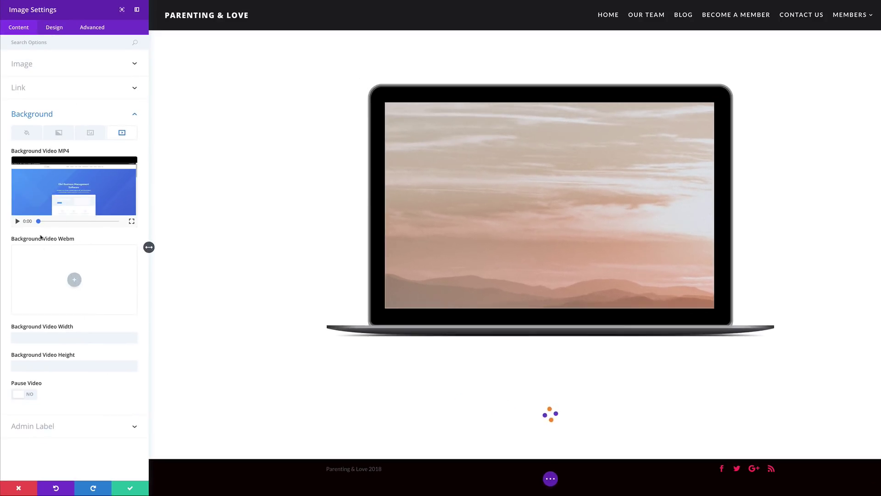
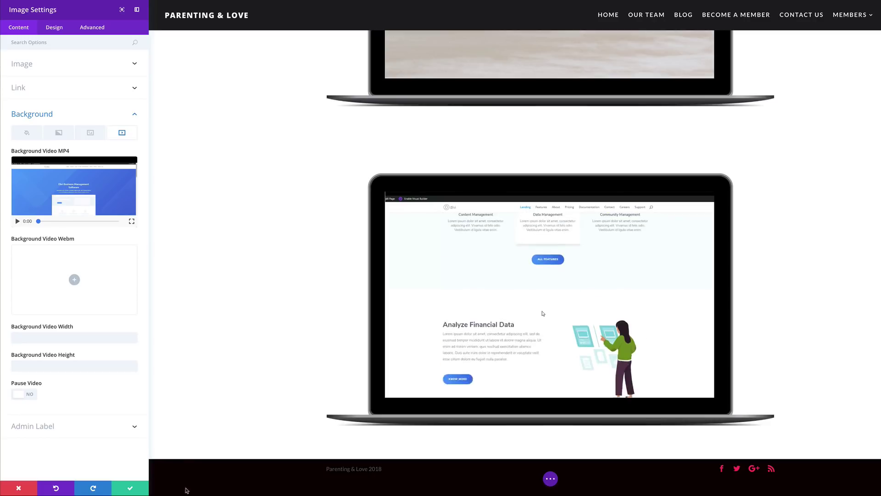
click(130, 488)
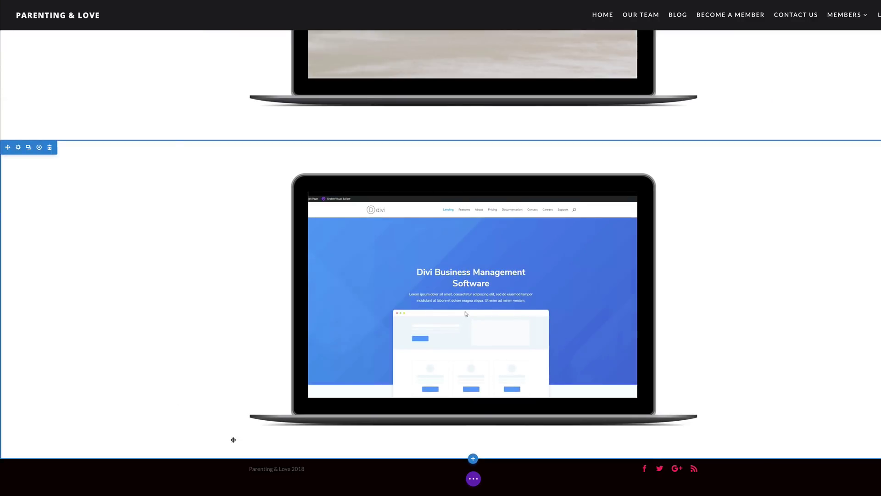
- Add another regular section with a single-column row and an Image module below the video-background laptop
click(473, 459)
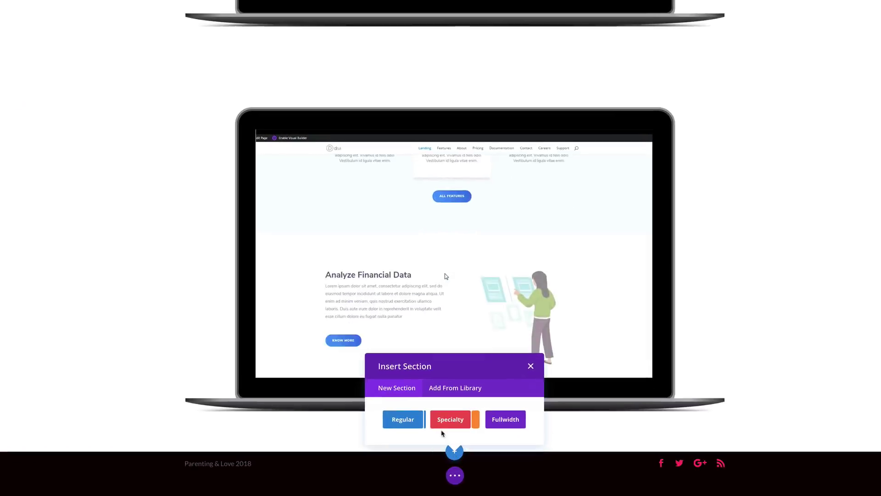
click(426, 430)
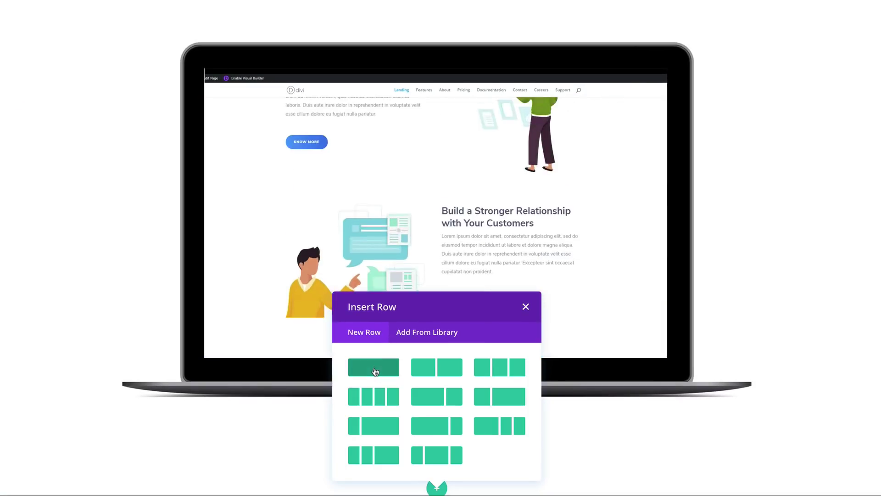
click(375, 371)
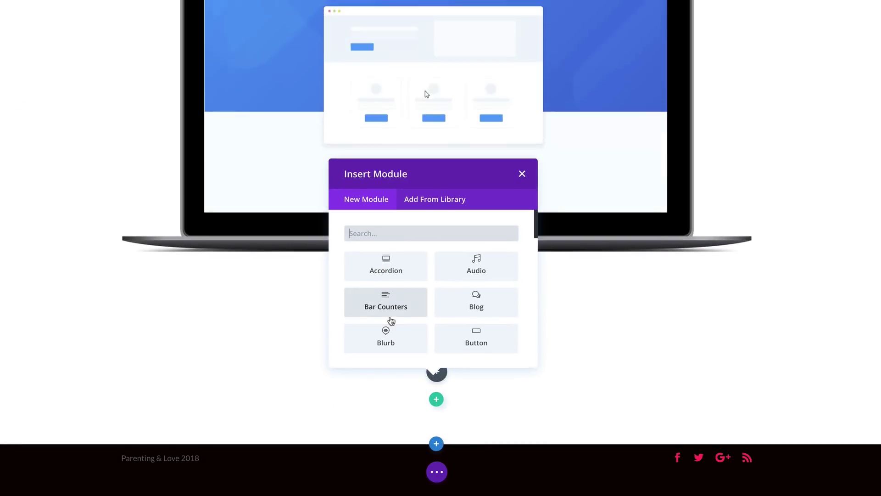
text(imag)
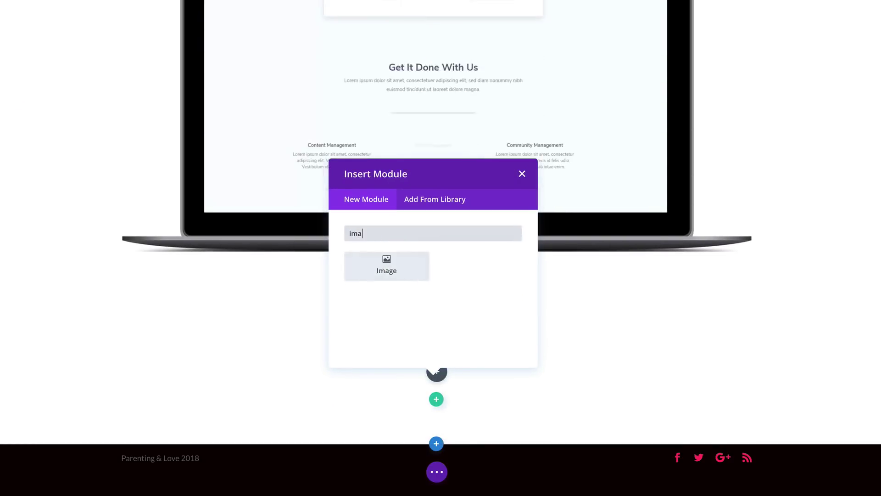
click(385, 260)
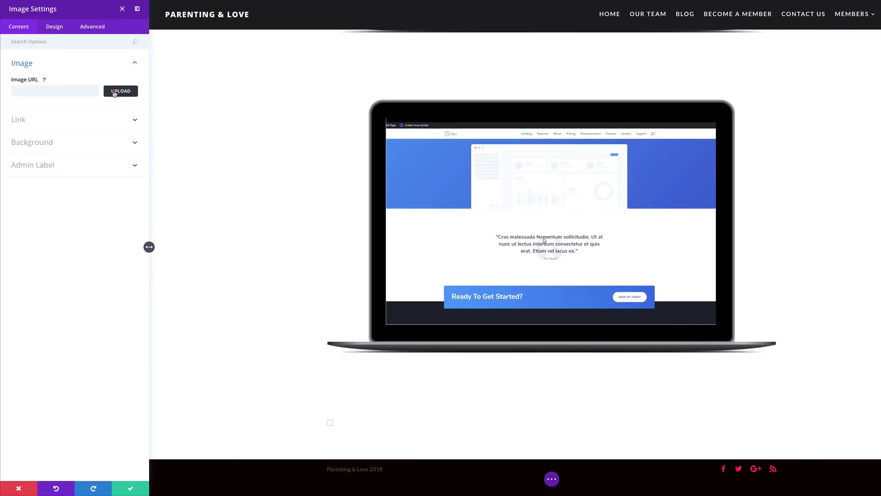
- Use the transparent-screen laptop mockup from the Media Library as the image in the section below the video laptop
click(115, 92)
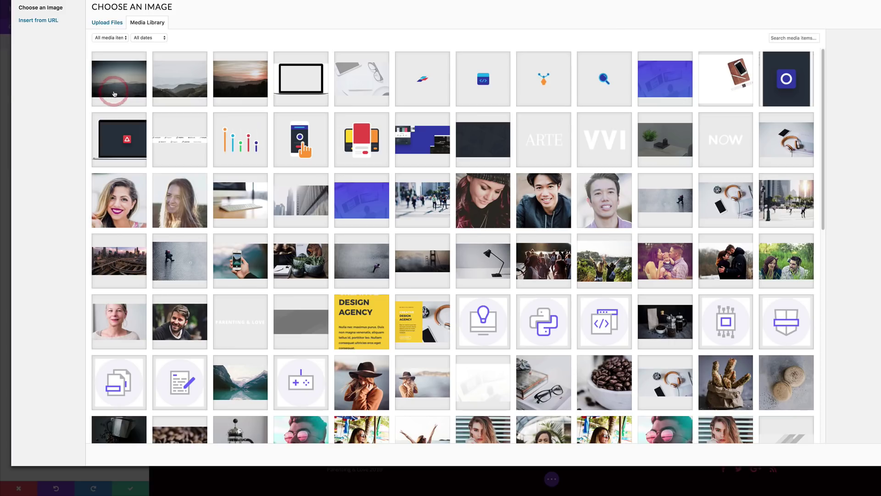
click(290, 78)
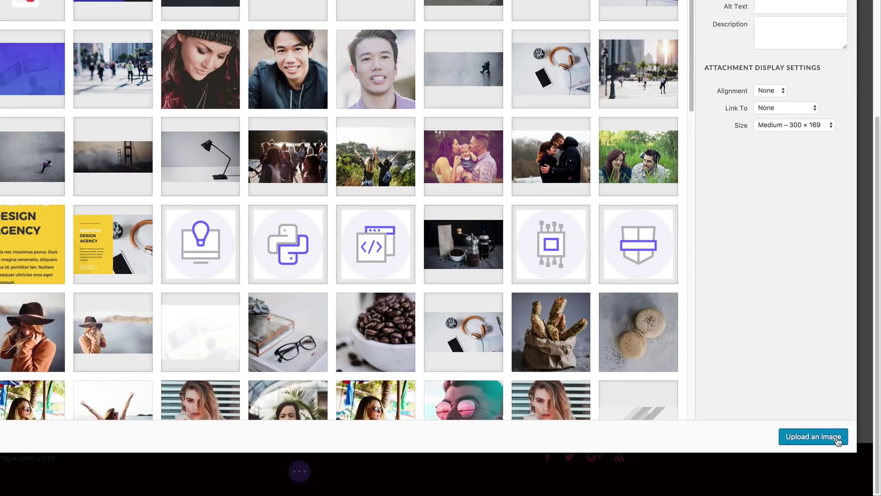
click(878, 458)
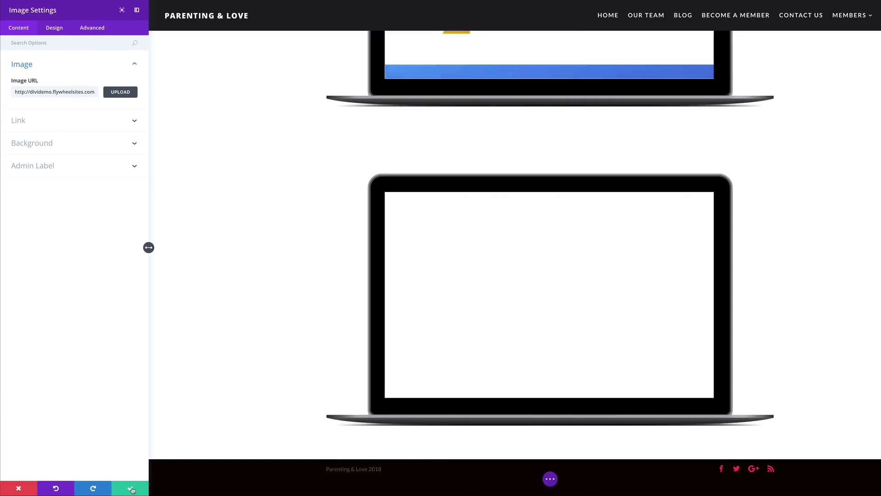
- Save the laptop Image module, set the sunset mountain photo as its row's Column 1 background image, and save the row
click(132, 489)
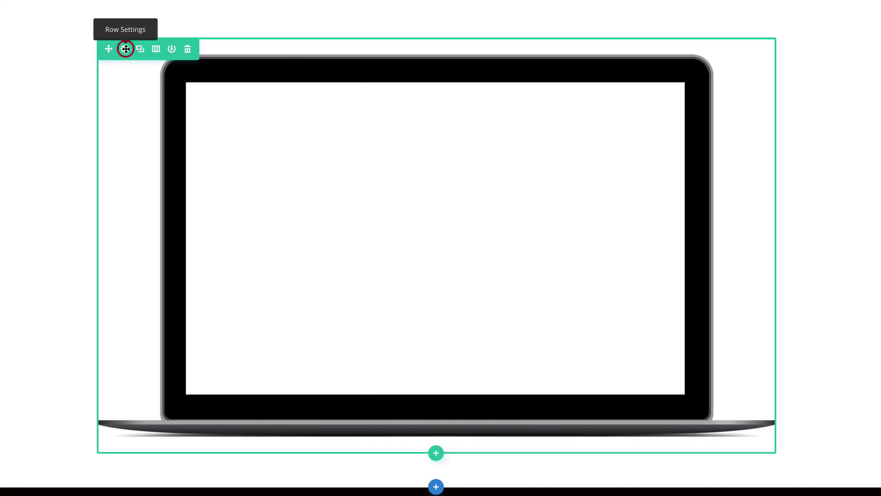
click(126, 48)
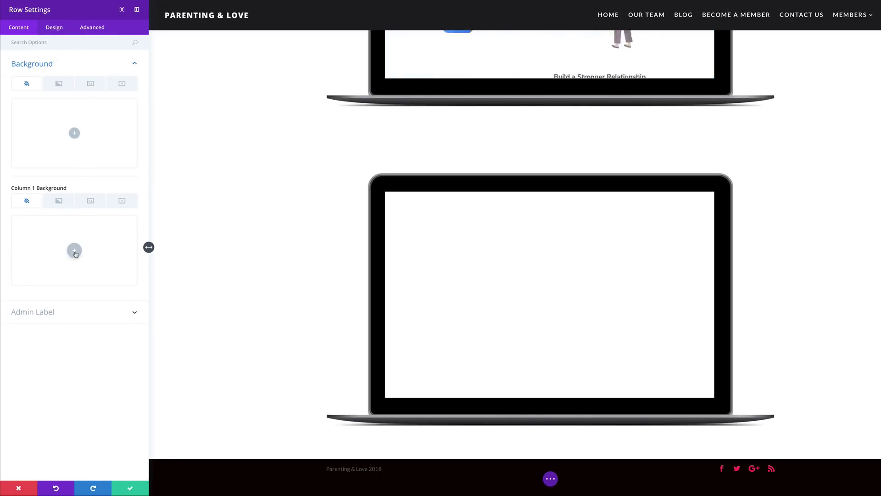
click(90, 201)
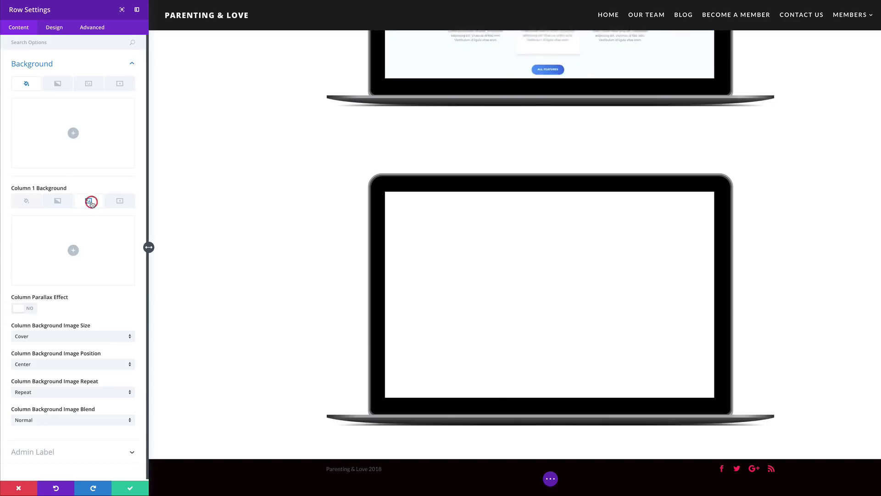
click(74, 250)
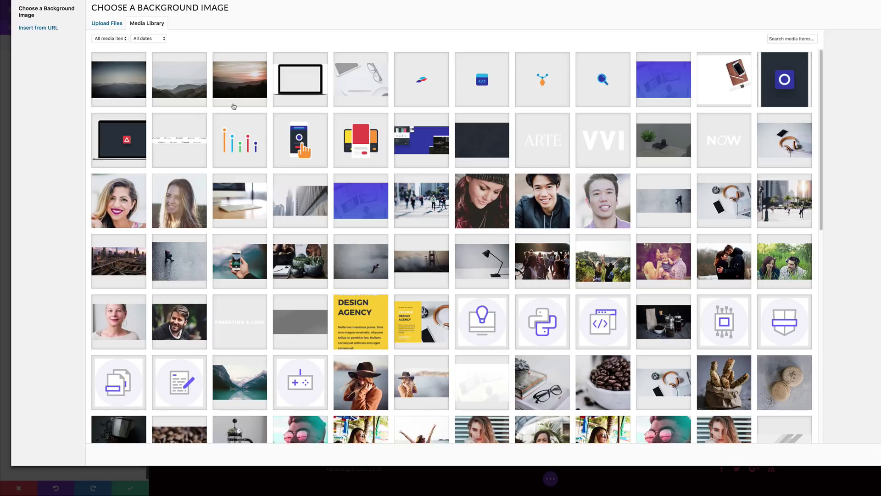
click(246, 89)
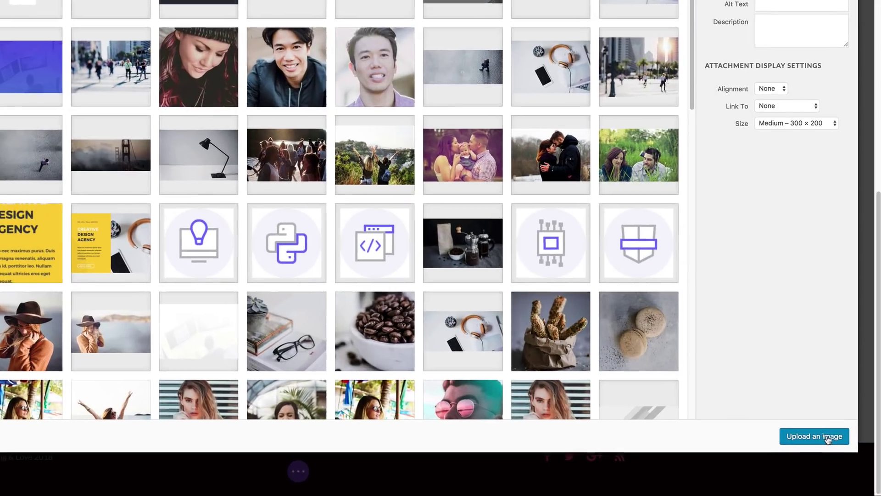
click(877, 448)
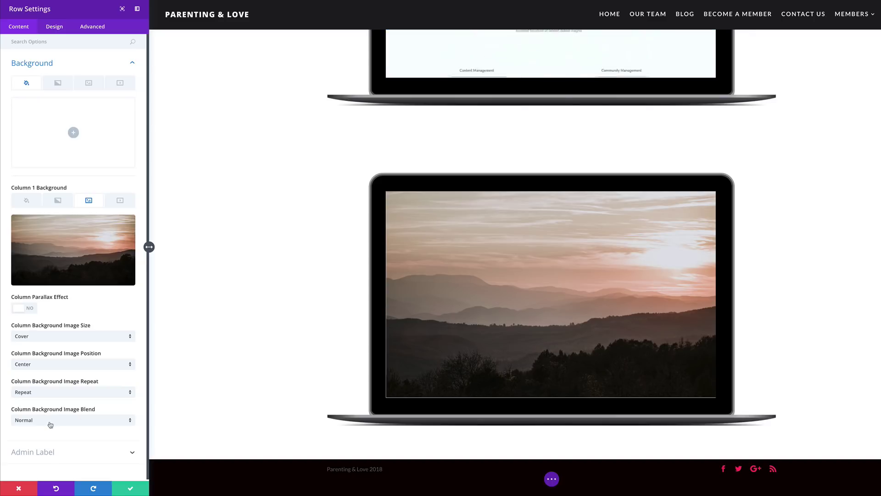
click(130, 489)
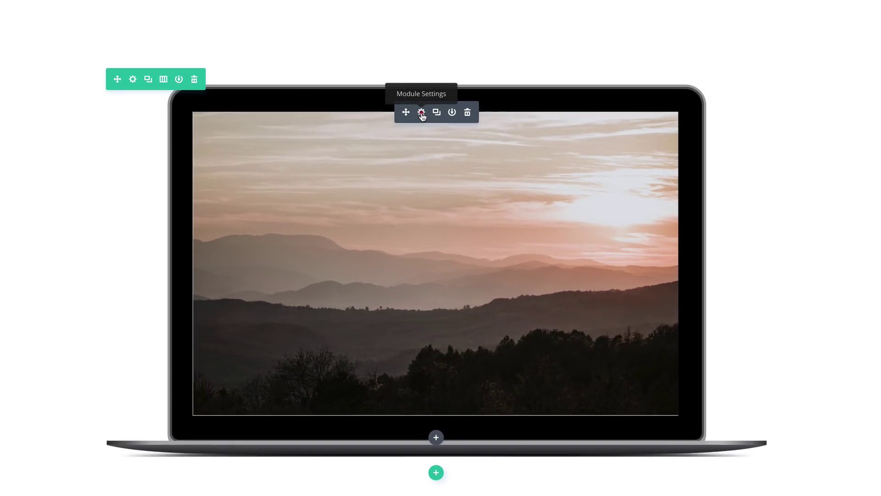
- Set mockup-video.webm from the Media Library as the MP4 background video of the Image module over the sunset background
click(422, 115)
click(36, 143)
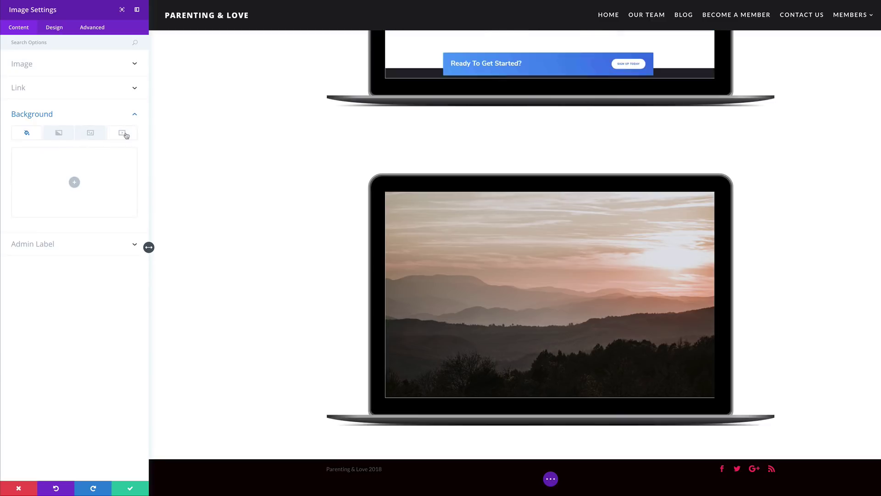
click(123, 133)
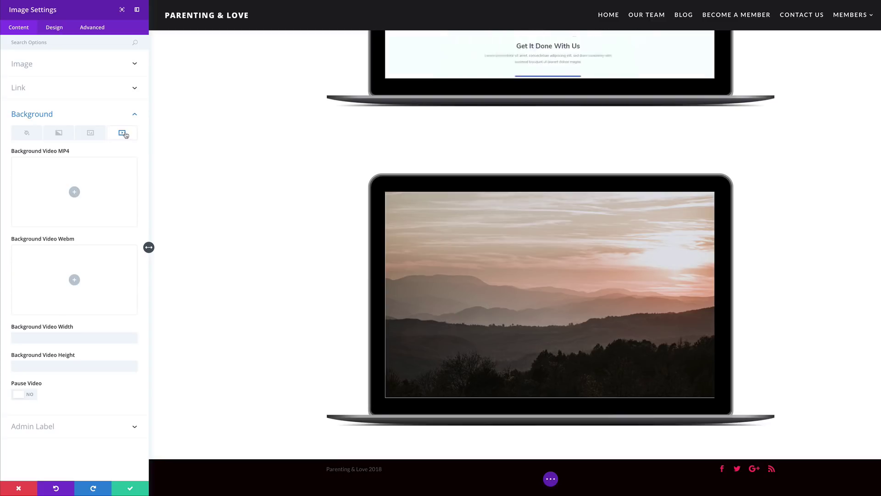
click(74, 192)
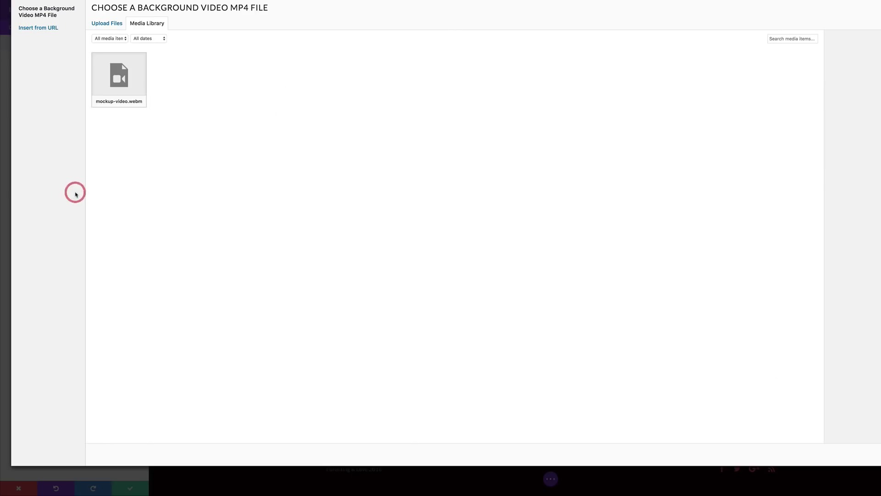
click(121, 80)
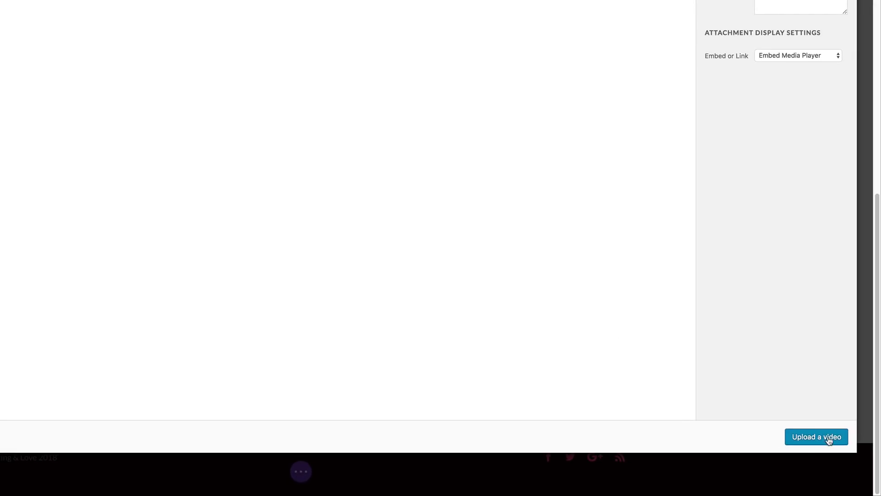
click(829, 439)
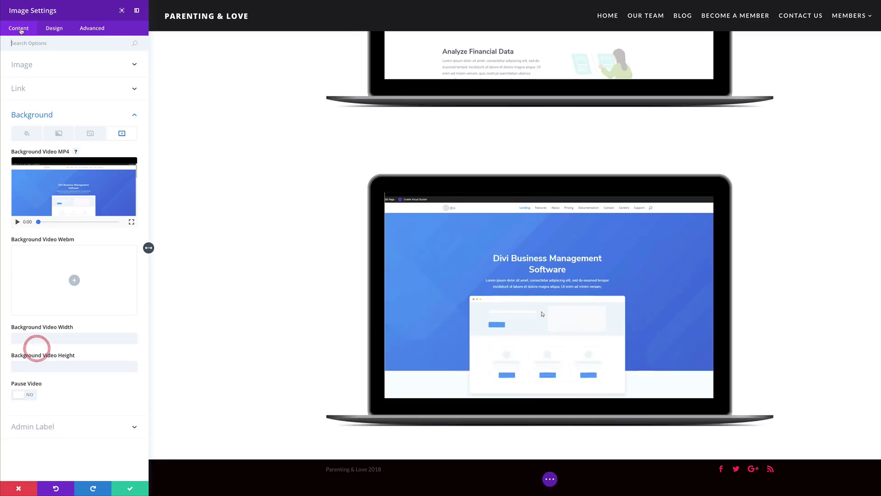
- Set the laptop Image module's filter blend mode to Lighten and save the module
click(60, 29)
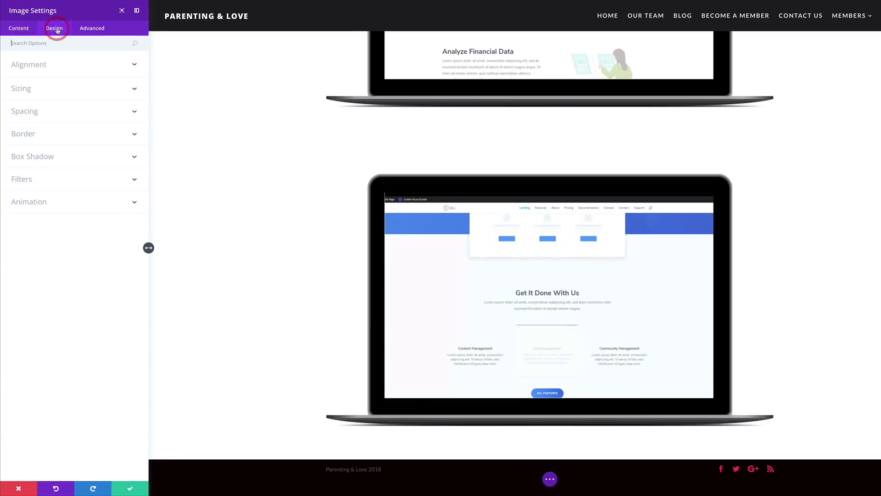
click(38, 179)
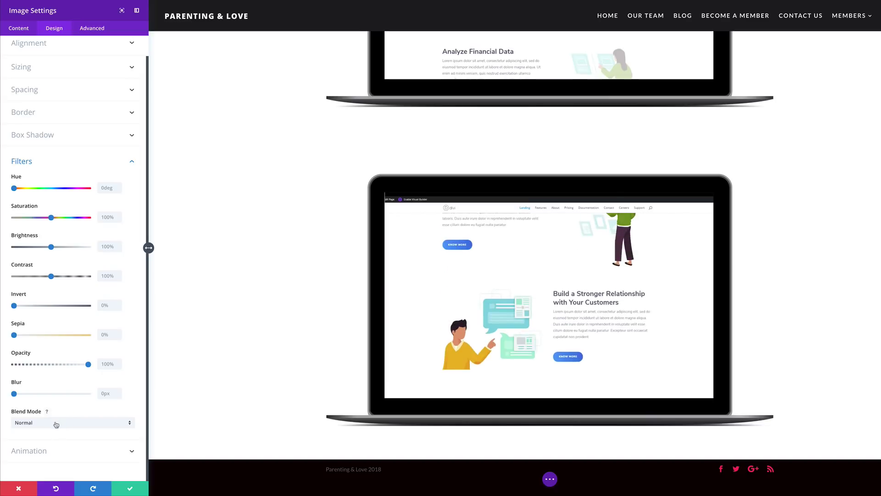
click(55, 422)
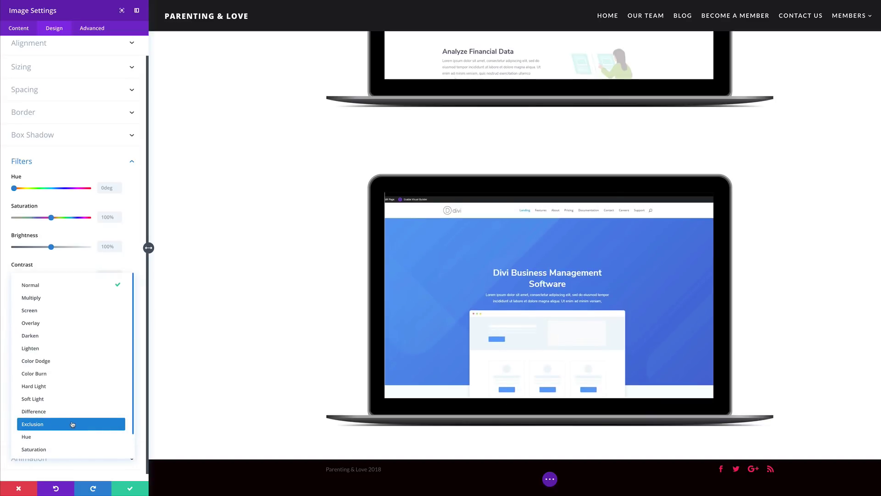
click(37, 348)
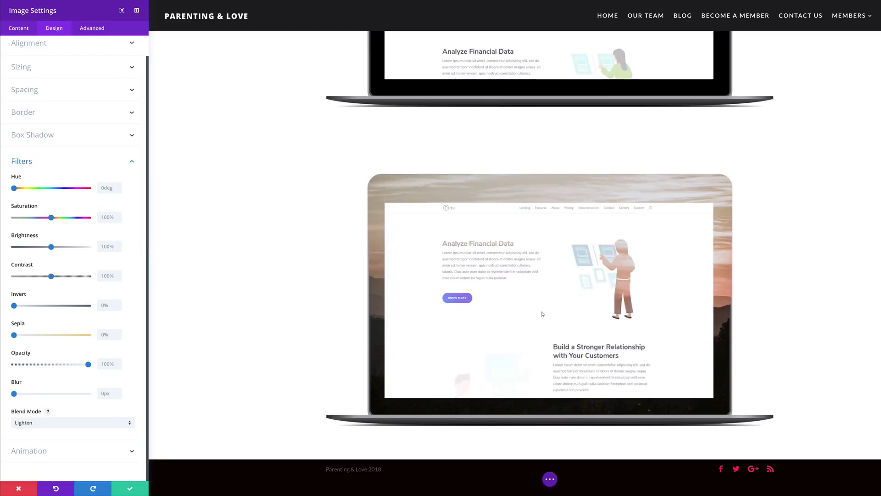
click(131, 488)
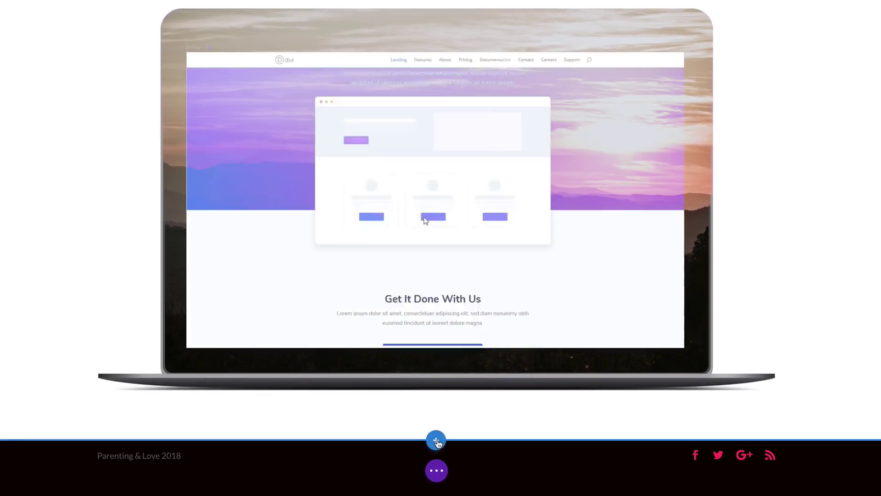
- Add a regular section with an empty single-column row below the blended video laptop
click(436, 441)
click(372, 400)
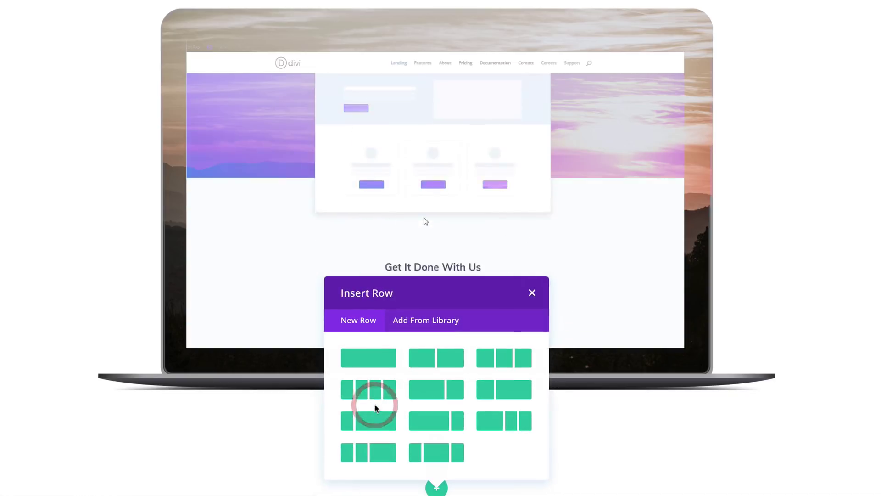
click(368, 356)
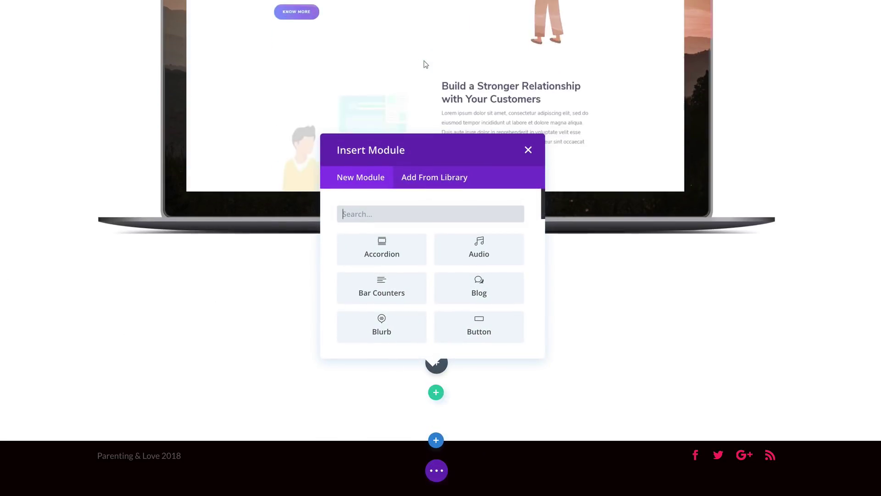
click(193, 313)
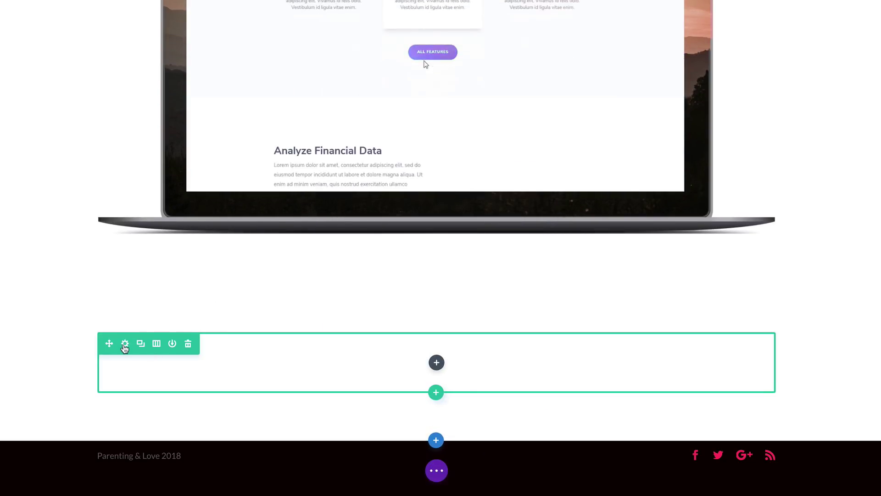
- Set the dark, misty mountain photo from the Media Library as the new row's Column 1 background image
click(126, 345)
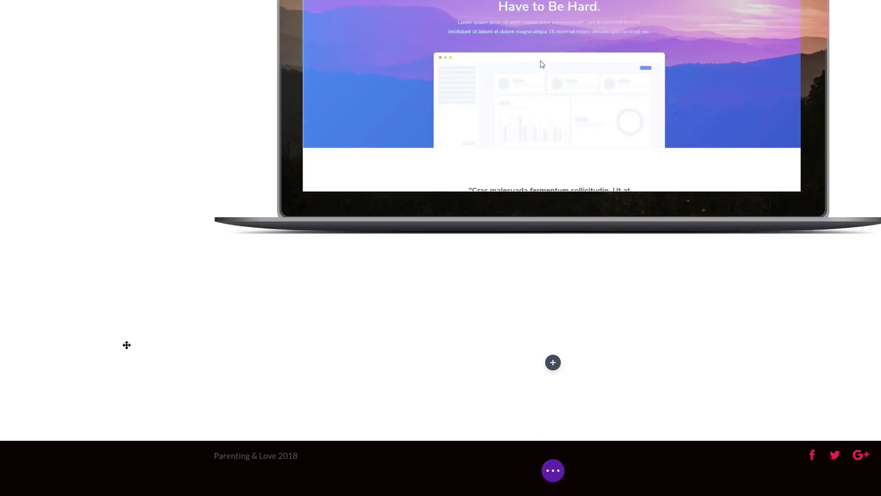
click(48, 64)
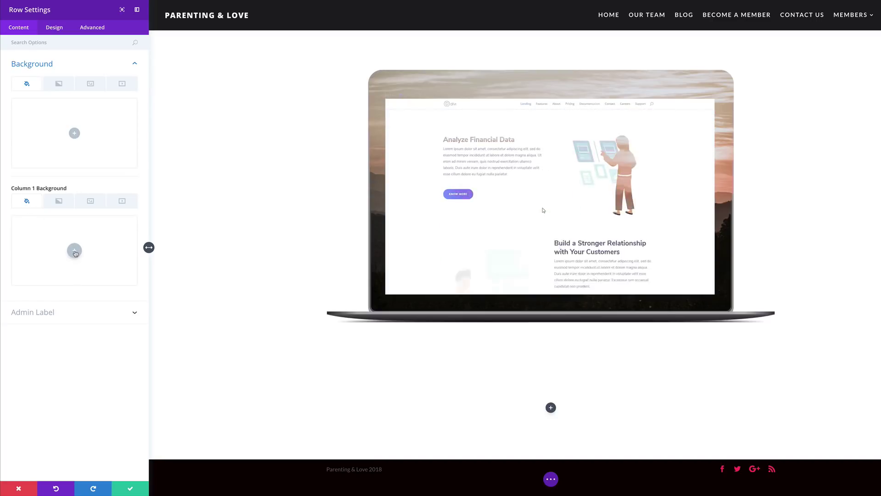
click(92, 204)
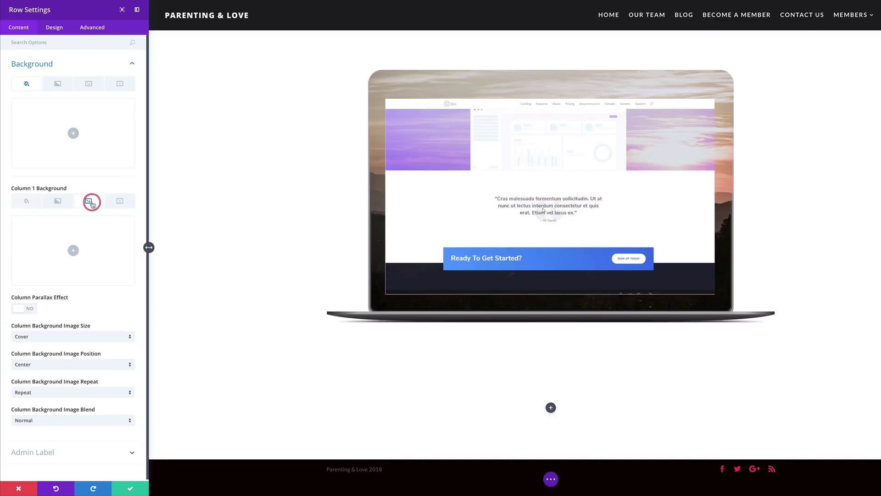
click(75, 251)
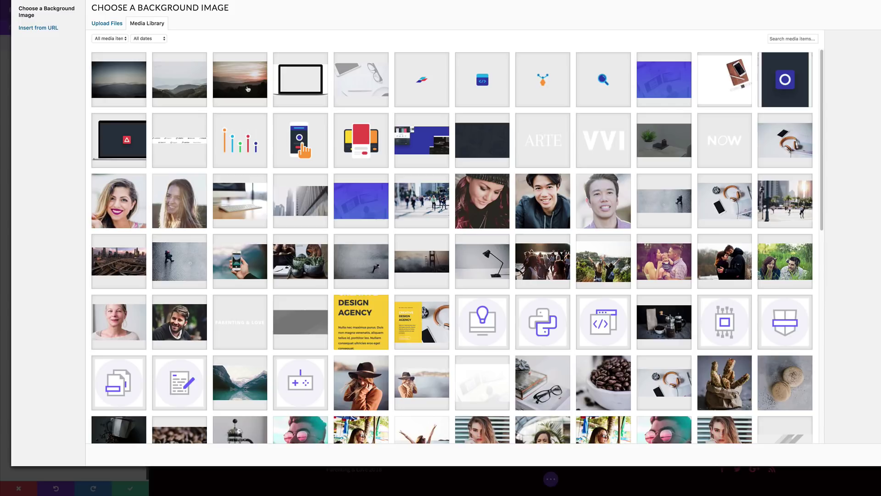
click(119, 79)
click(842, 454)
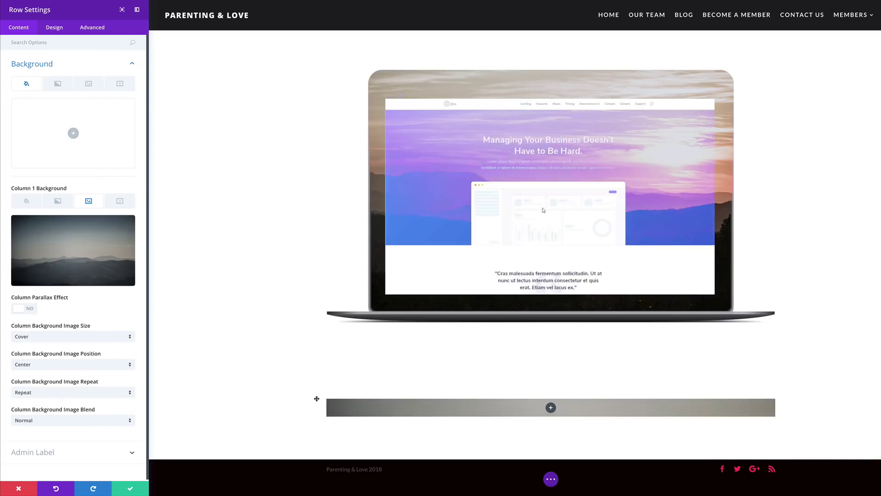
- Make the new row fullwidth and set its custom gutter width to 0
click(36, 44)
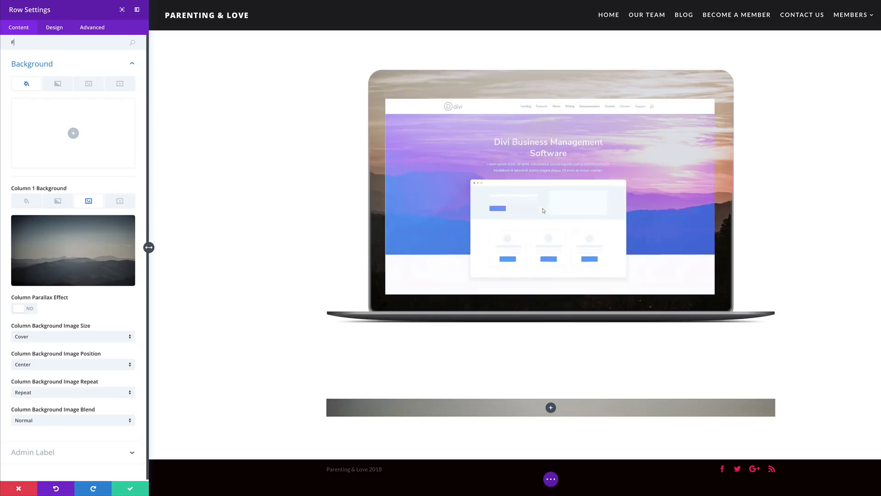
text(Fu)
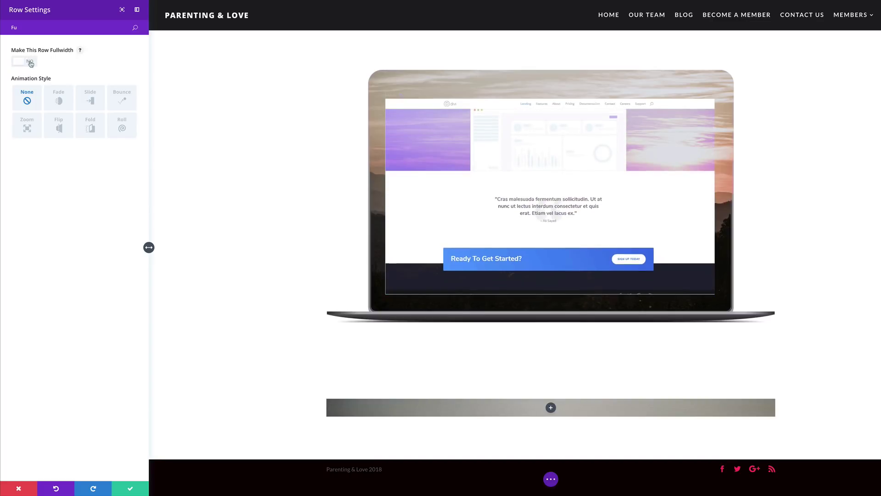
click(30, 62)
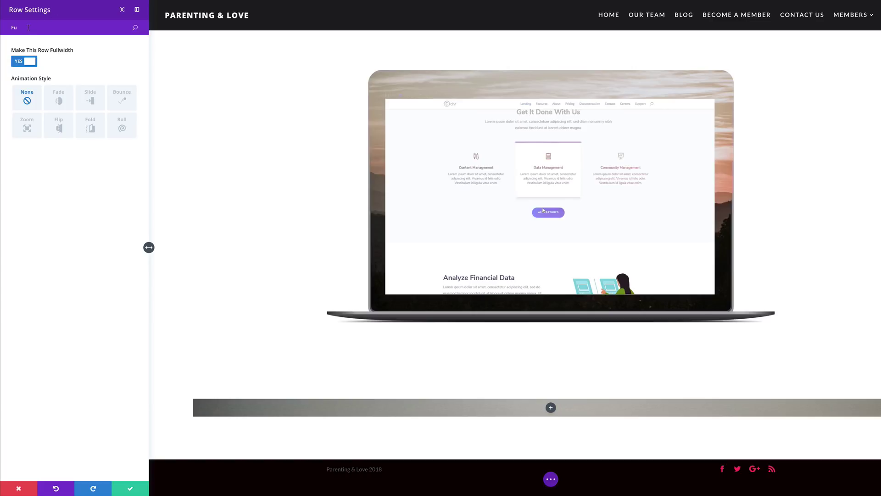
text(Gut)
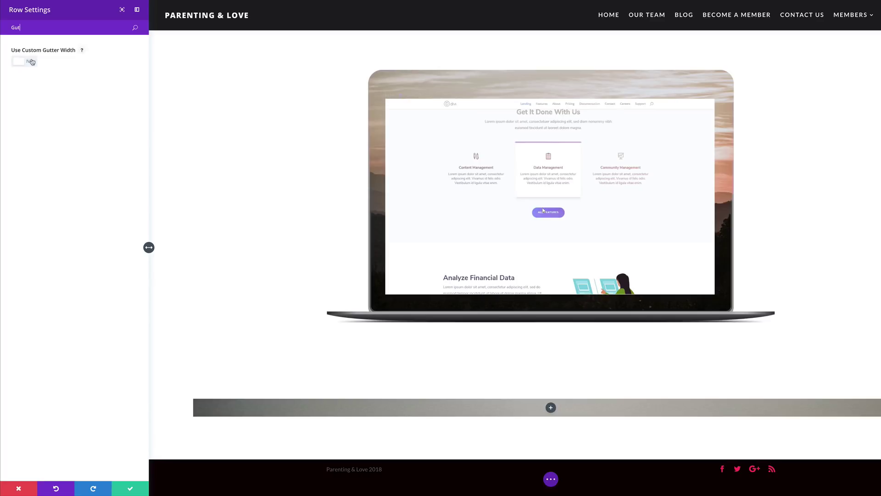
click(30, 62)
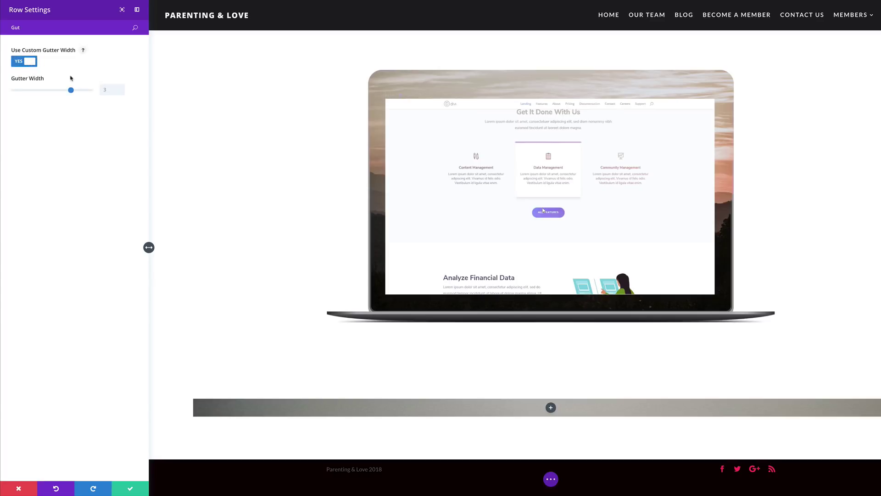
drag(73, 94, 36, 91)
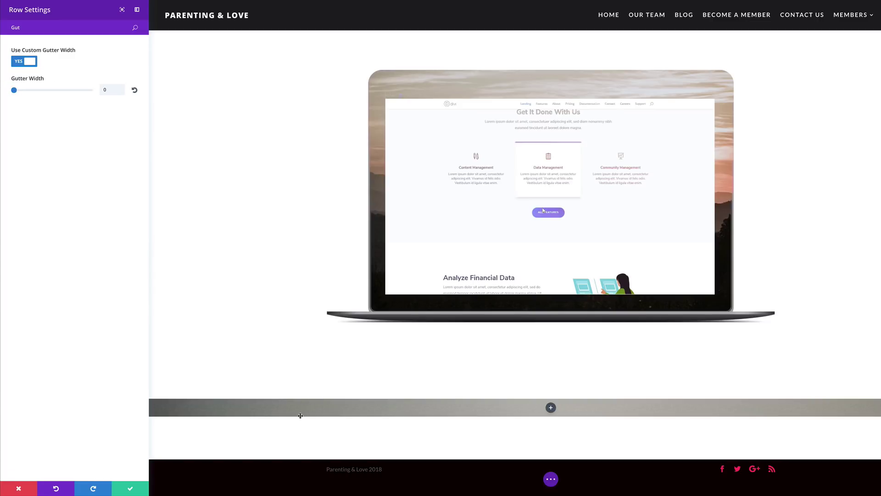
- Set the new row's custom padding to 0px on all four sides
click(58, 29)
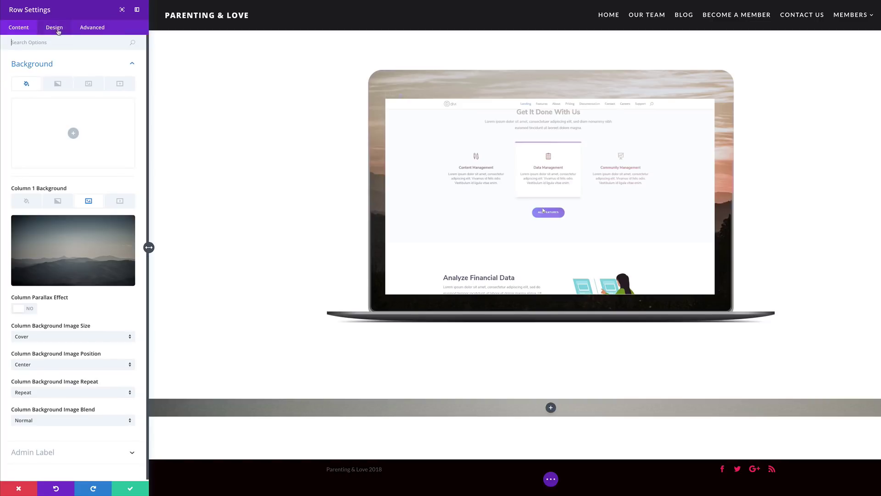
click(59, 28)
click(33, 115)
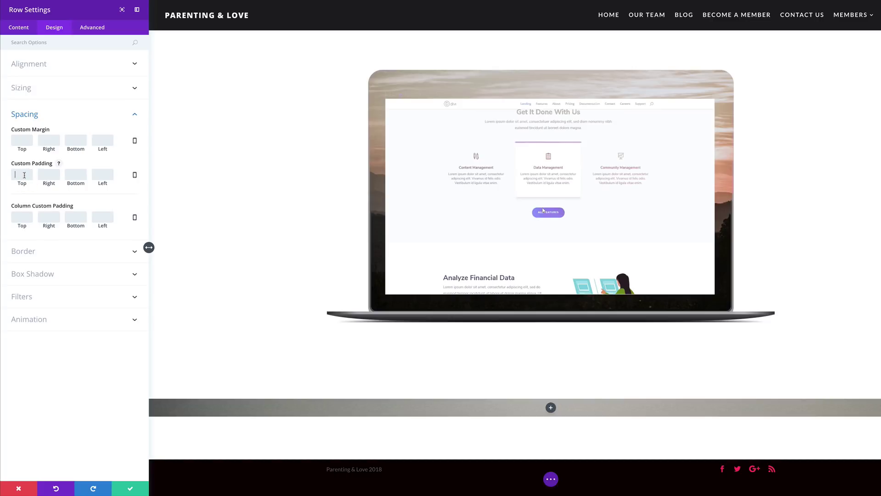
text(00)
click(71, 175)
text(0)
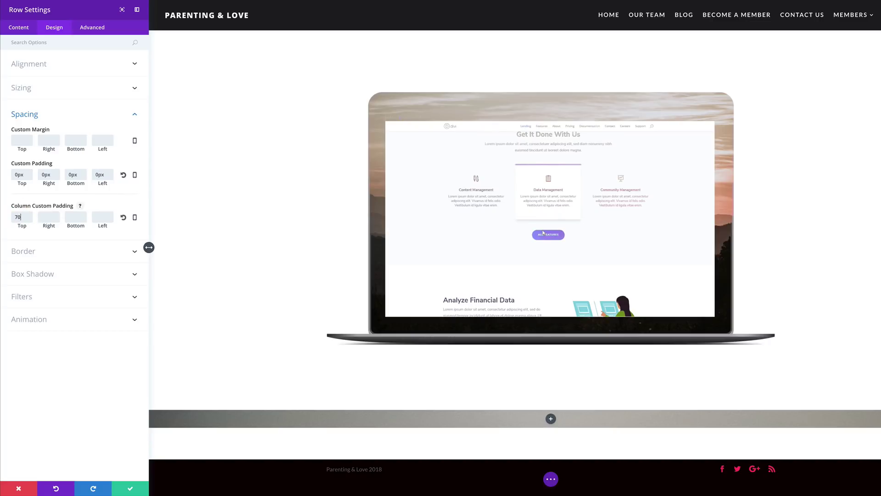
- Set the row's column custom padding to 70px top and bottom and 300px right and left, and save the row
click(51, 217)
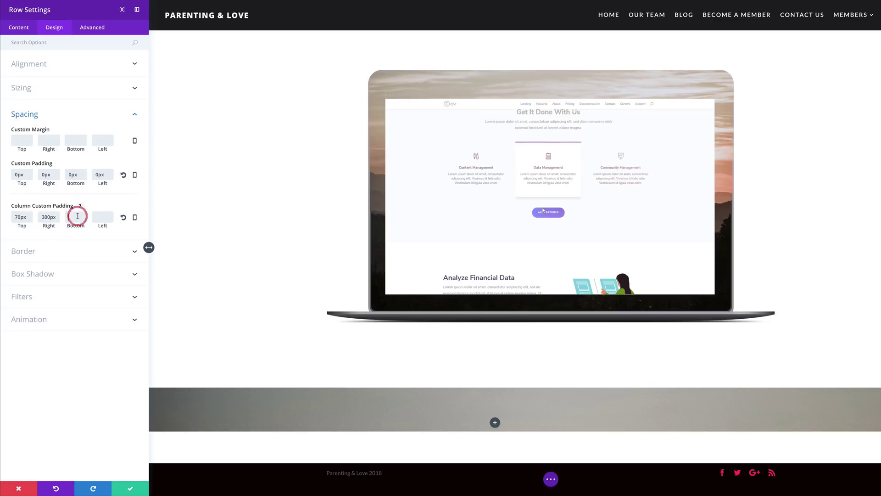
click(104, 216)
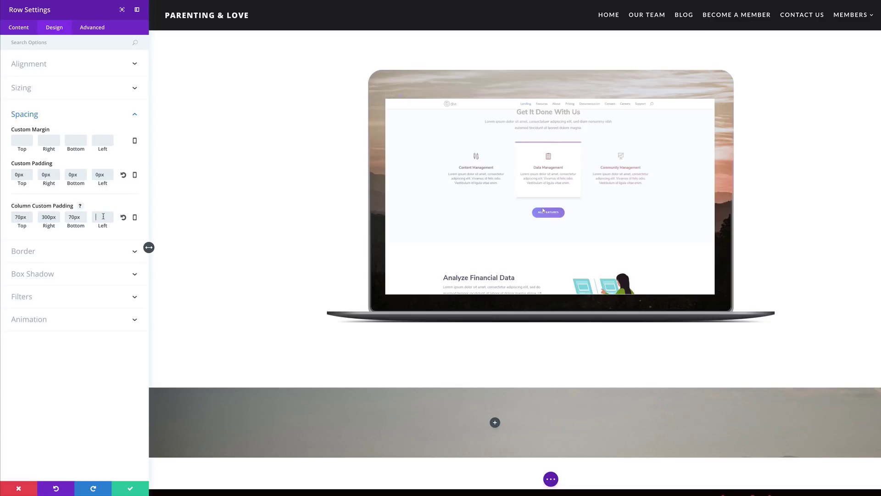
click(62, 367)
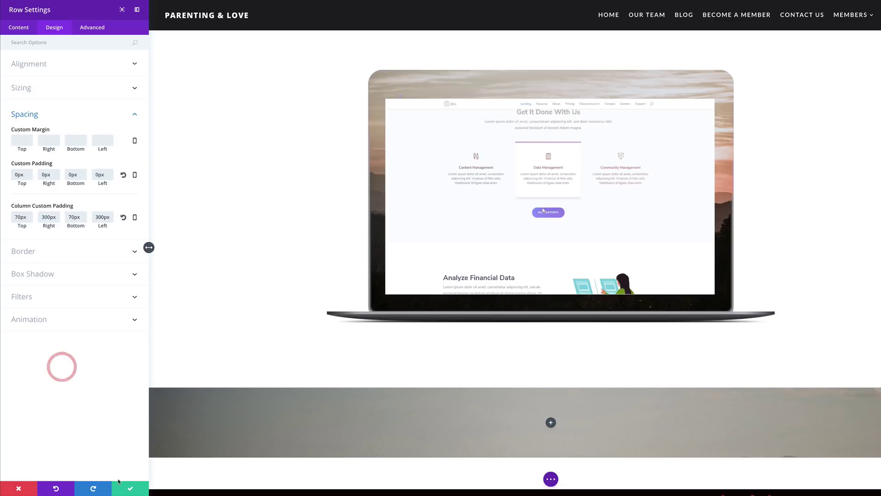
click(131, 489)
- Insert an Image module in the mountain-background column and load the transparent-screen laptop mockup from the Media Library
scroll(359, 415, down, 1)
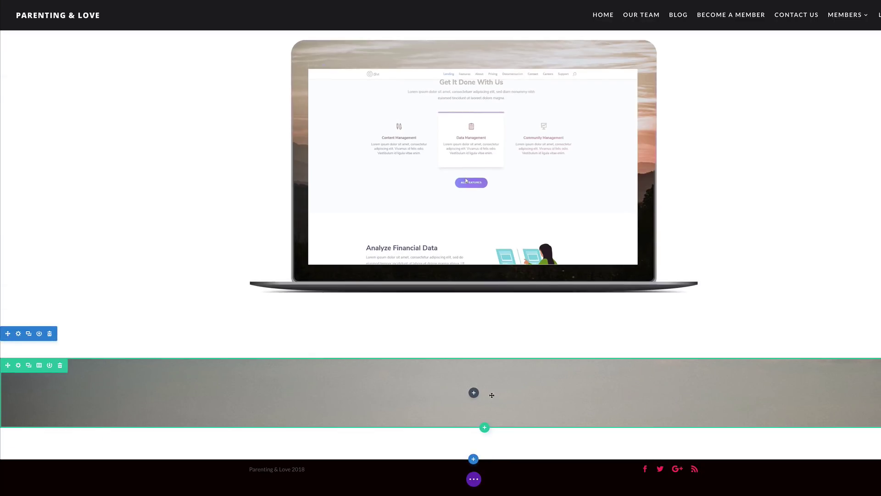
click(438, 356)
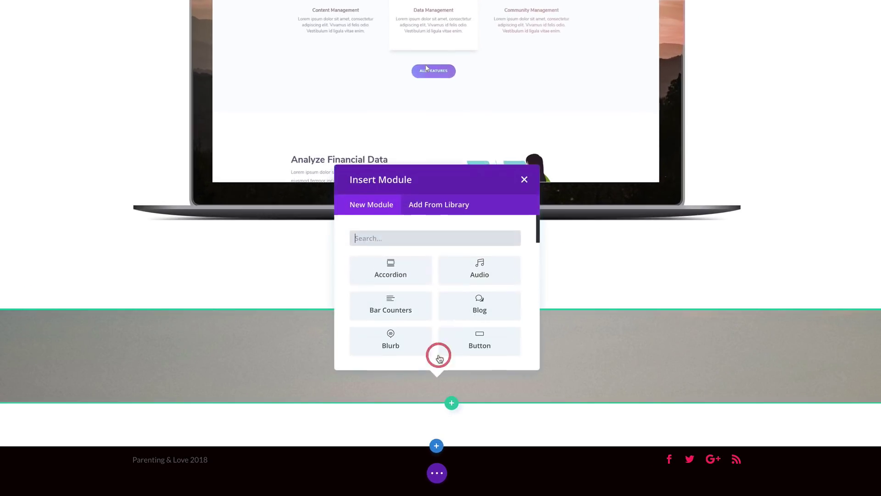
text(image)
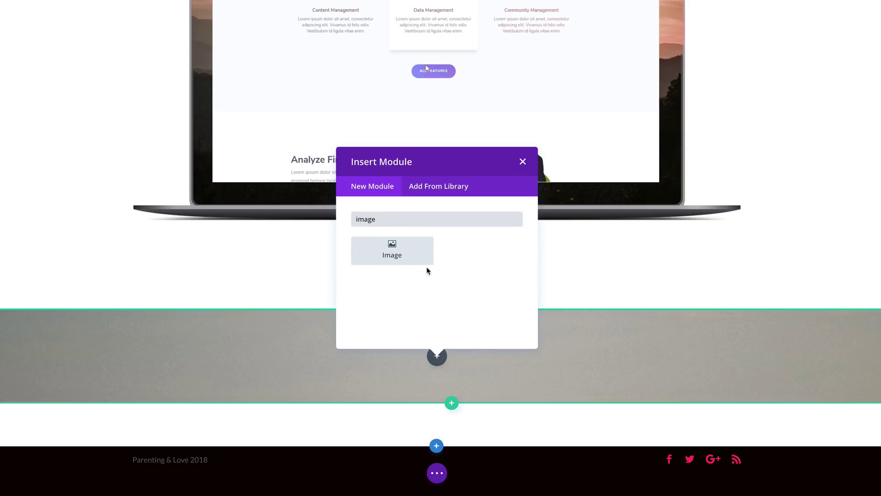
click(424, 262)
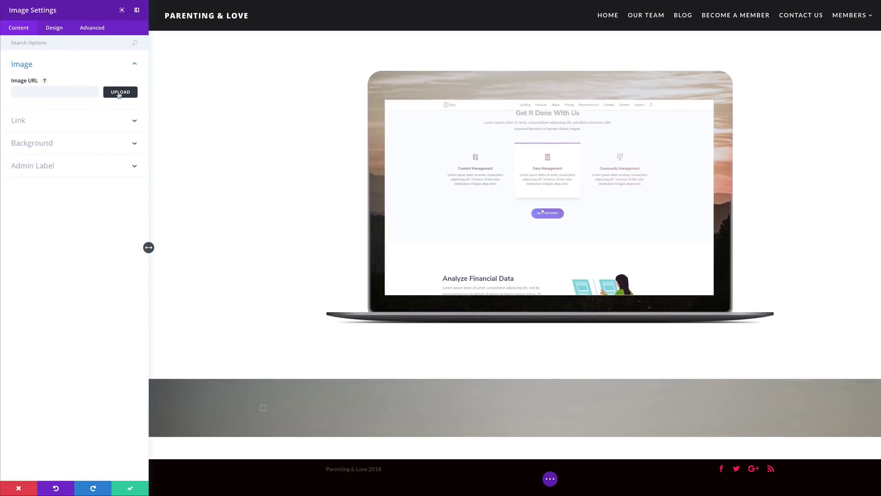
click(120, 93)
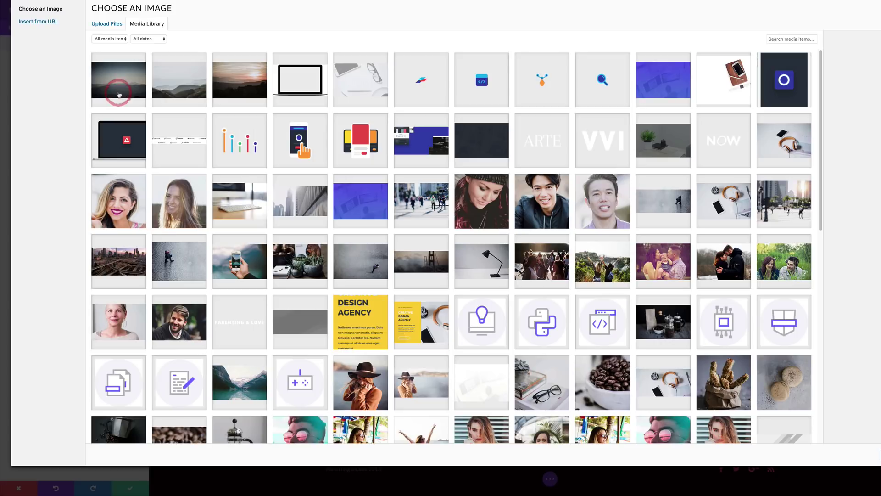
click(300, 86)
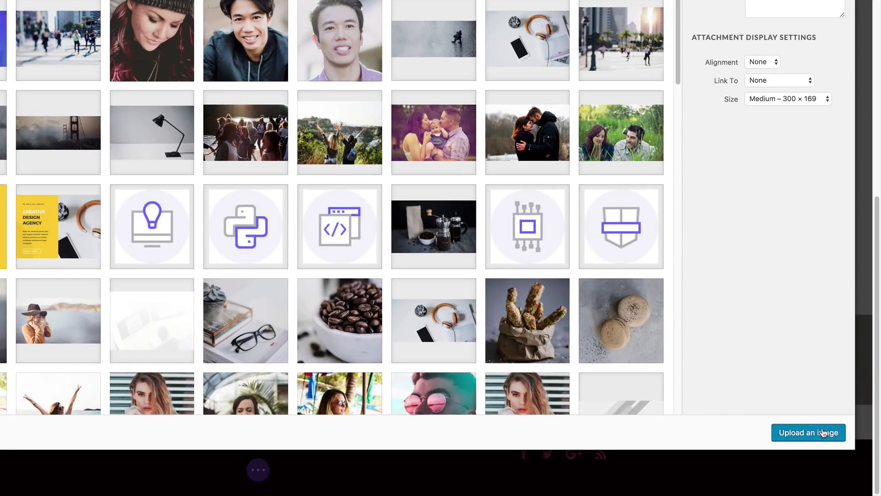
click(815, 437)
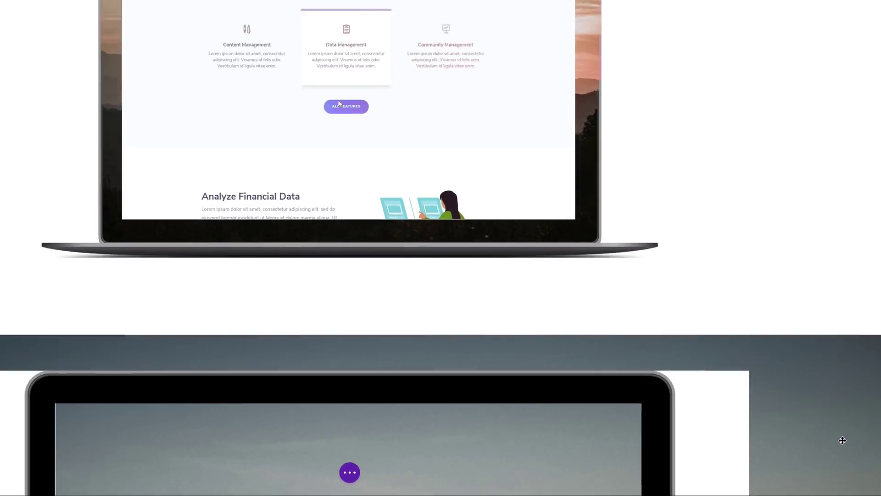
- Set the business management website recording from the Media Library as the new laptop Image module's MP4 background video
scroll(289, 364, down, 6)
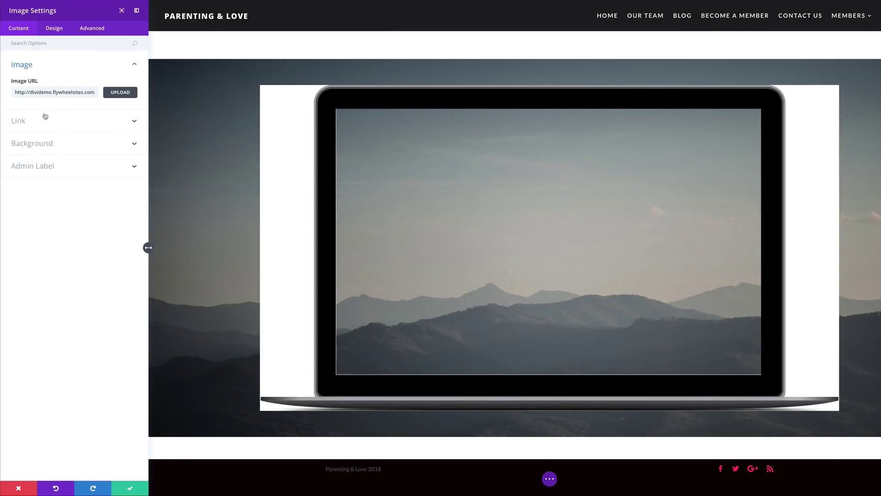
click(28, 147)
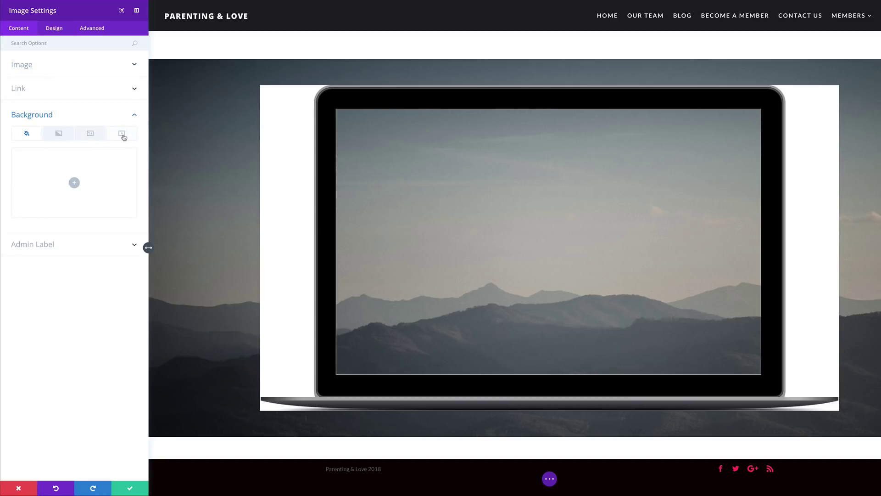
click(123, 137)
click(75, 193)
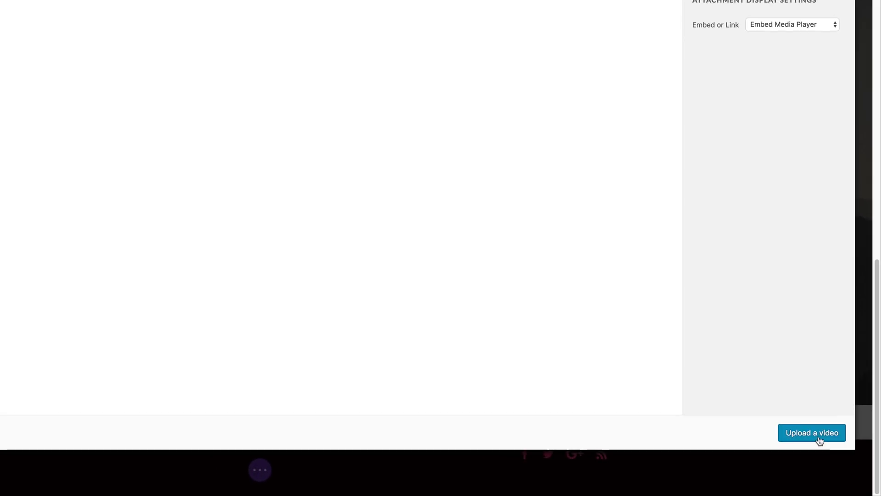
click(819, 433)
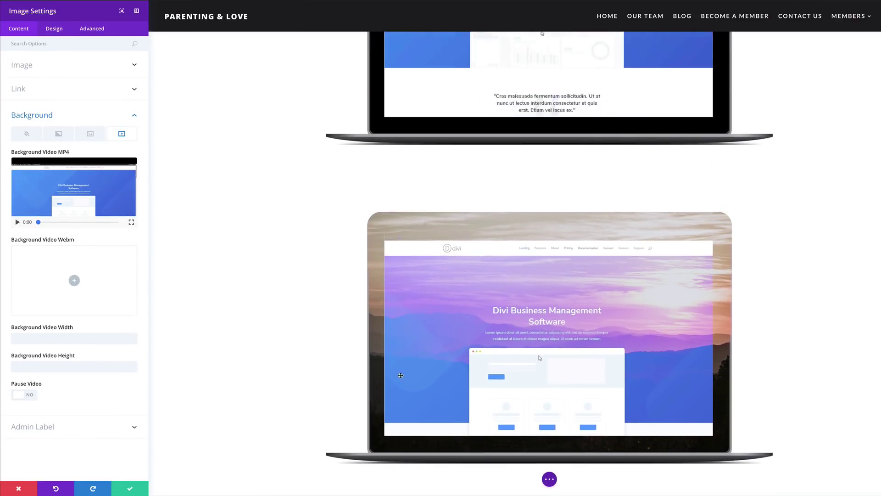
- Set the filter blend mode of the laptop Image module over the mountain background to Multiply
scroll(399, 377, down, 1)
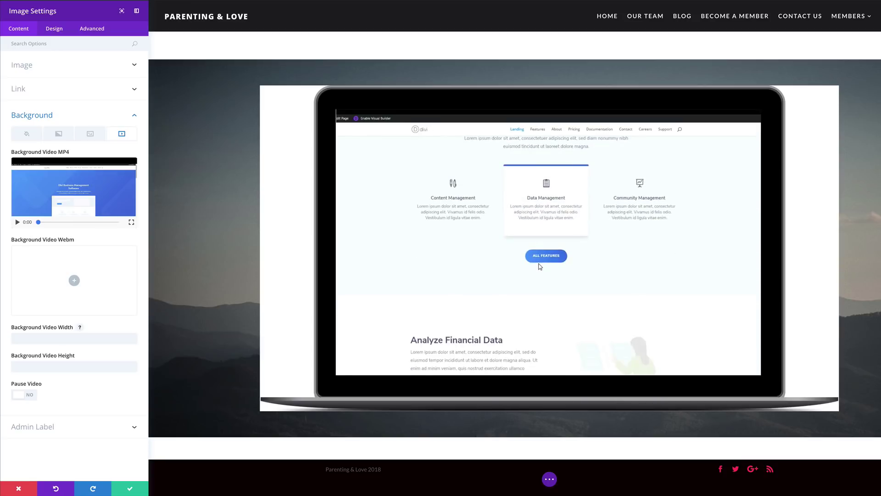
click(55, 29)
click(32, 179)
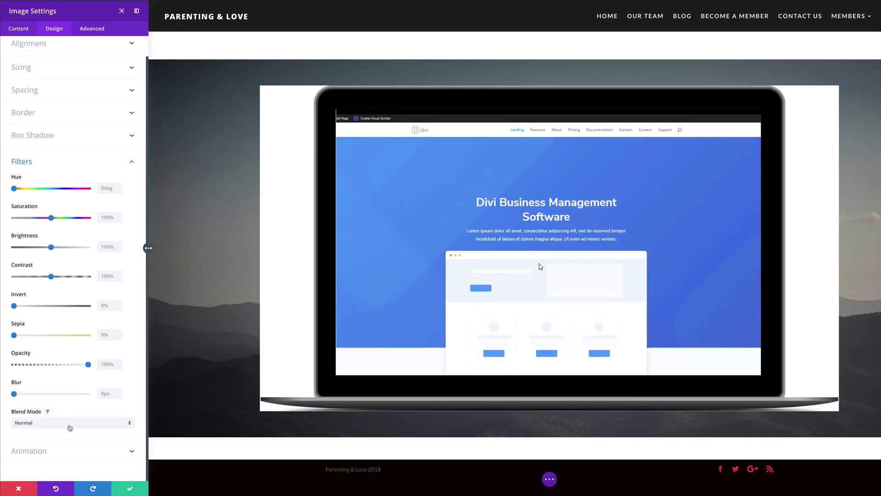
click(53, 426)
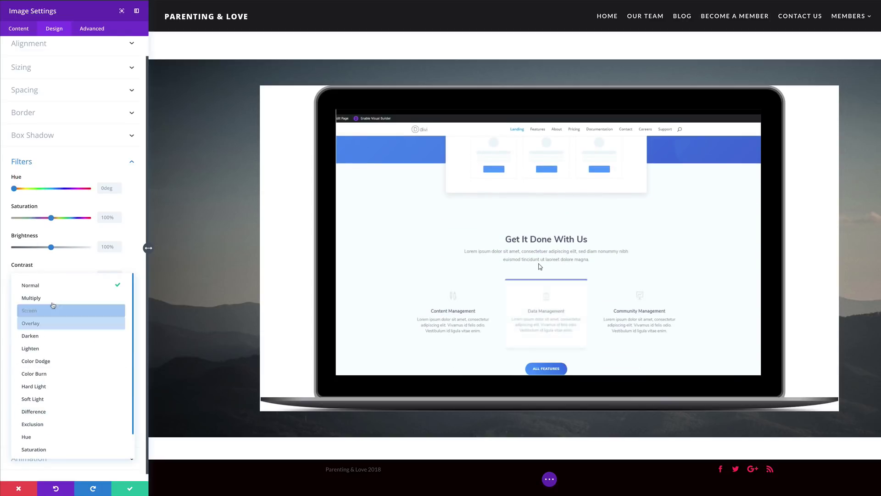
click(40, 299)
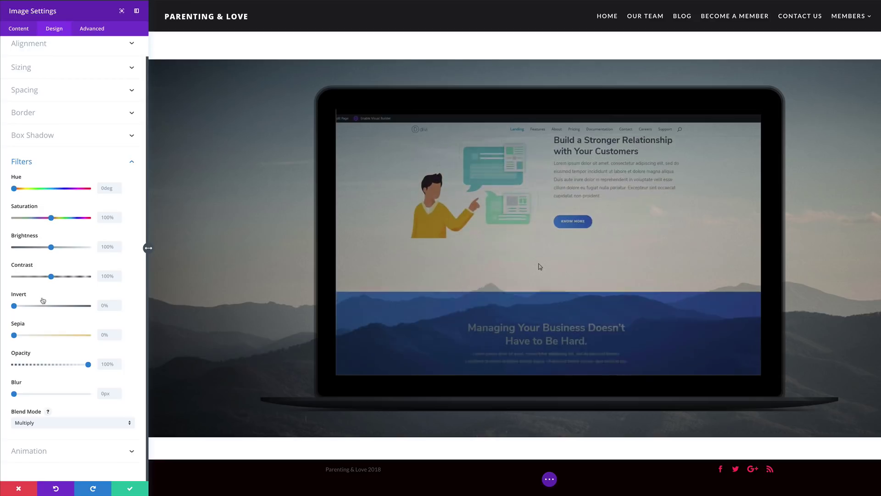